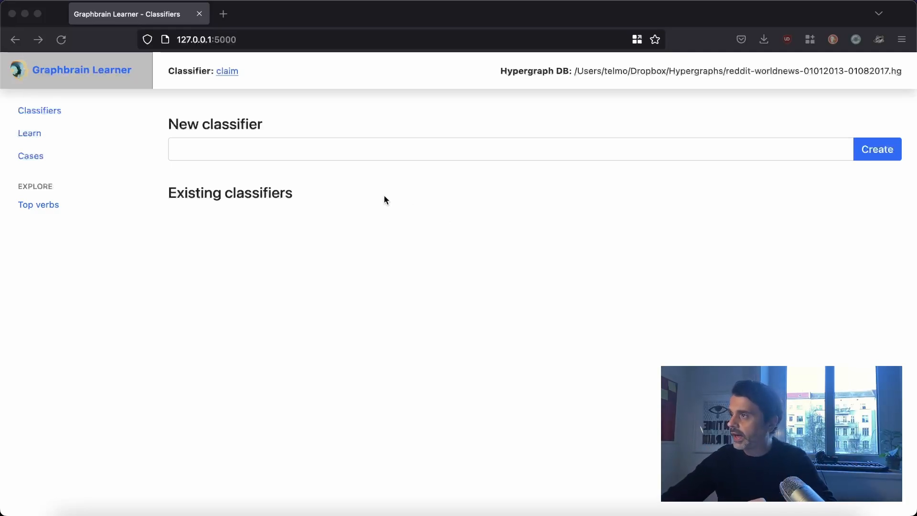
Create a new classifier named "claim" and open its page from the existing classifiers
left_click(389, 151)
left_click(389, 152)
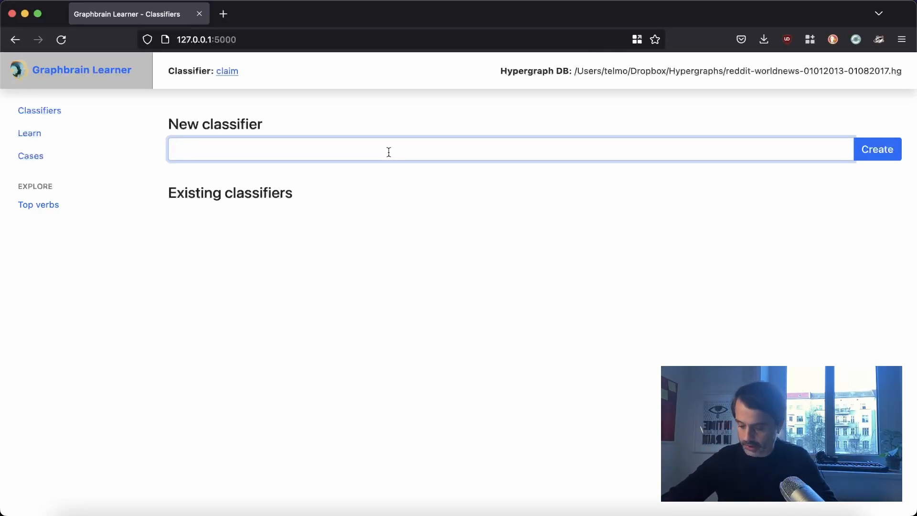
type("claim")
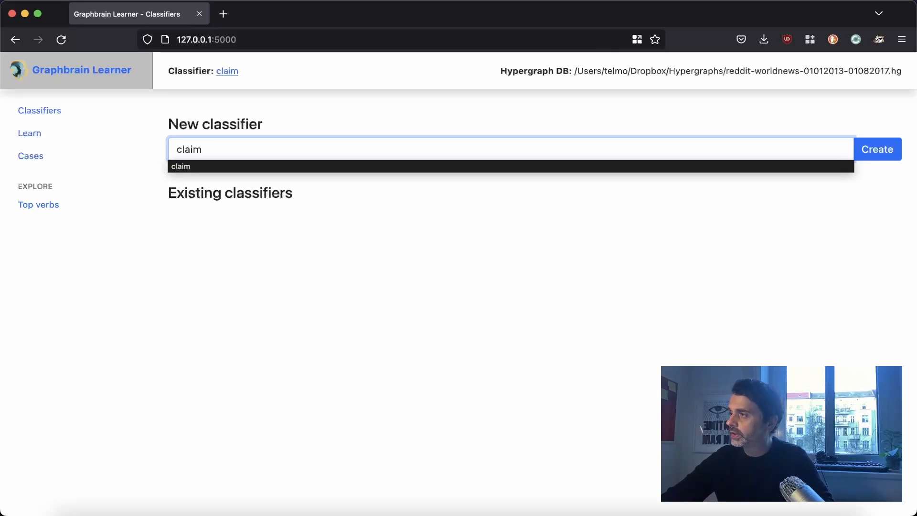
key("Return")
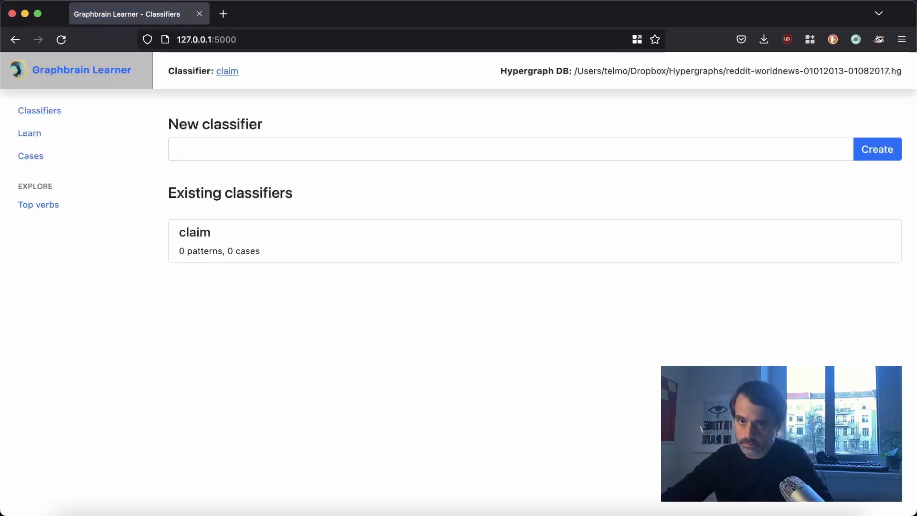
left_click(514, 246)
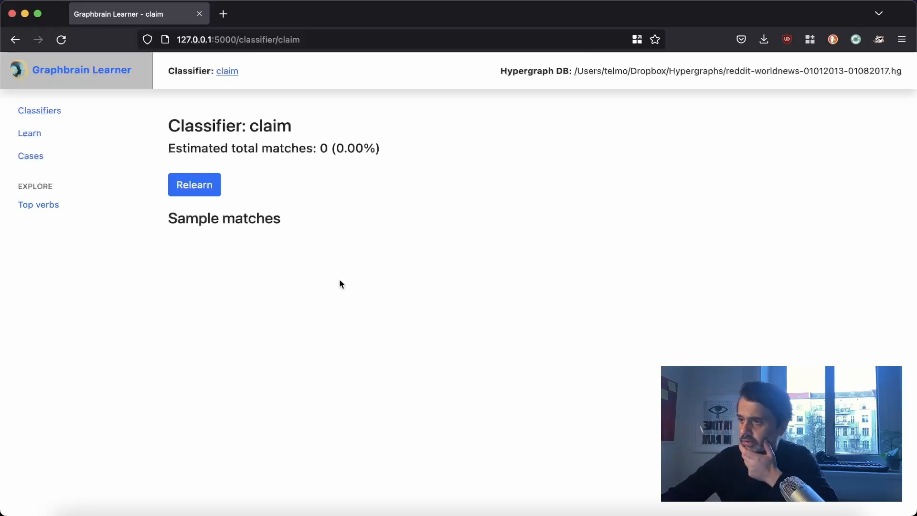
From the top verbs, open the "says" sentence "Turkey says Holland responsible for Srebrenica massacre as diplomatic row continues" as a case
left_click(48, 206)
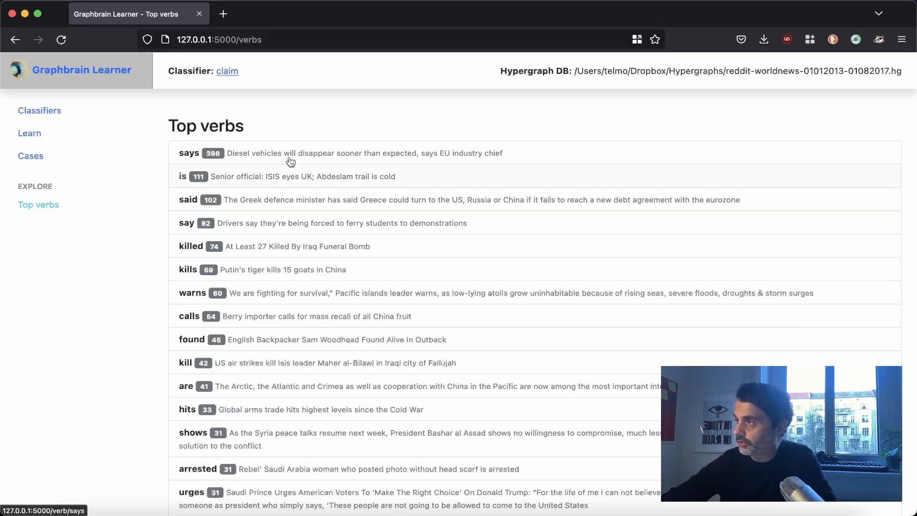
left_click(349, 153)
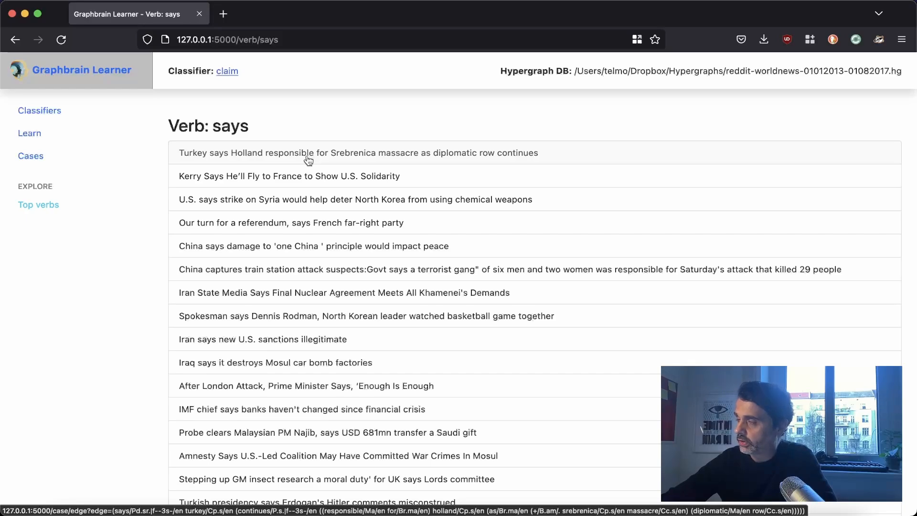
left_click(373, 158)
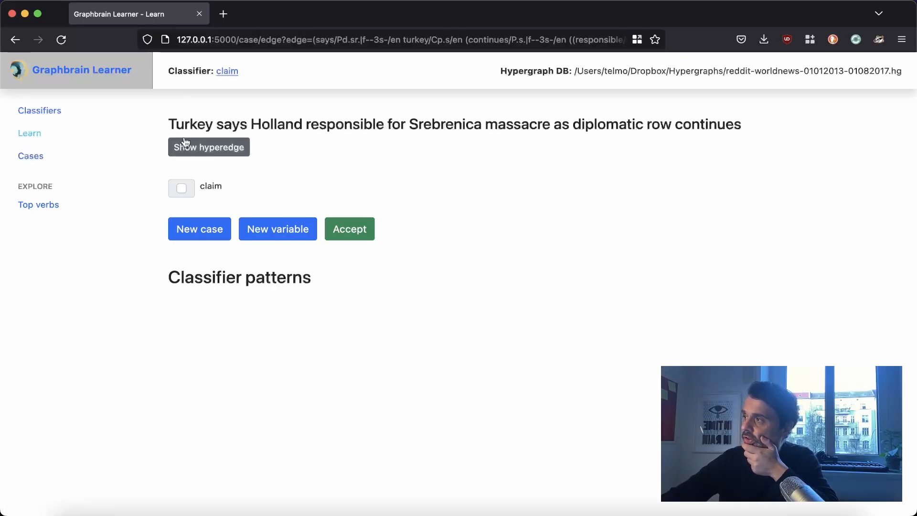
Mark the sentence about Turkey and Holland as a positive case of claim
left_click_drag(250, 125, 745, 124)
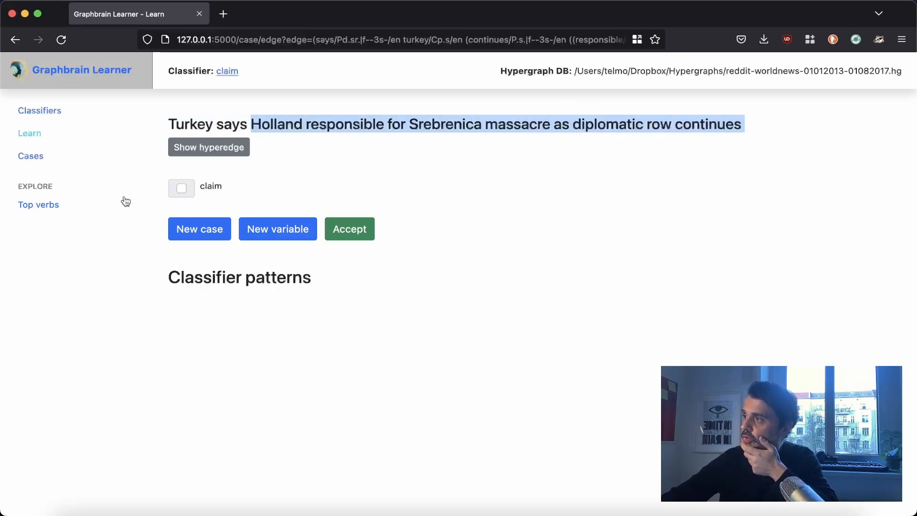
left_click(188, 186)
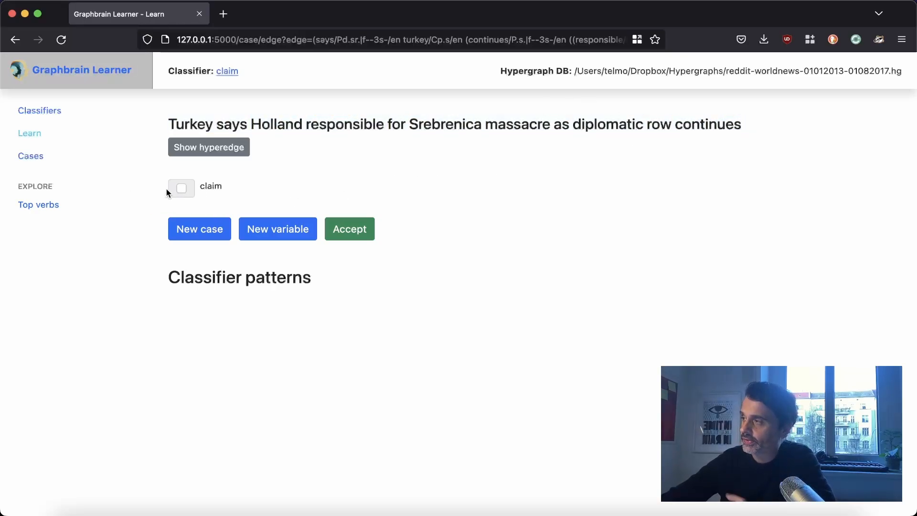
left_click(177, 189)
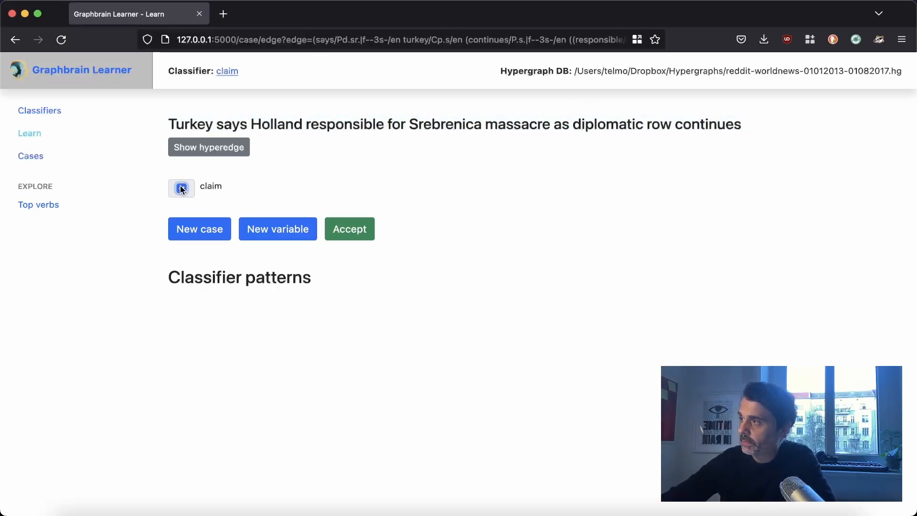
Add two variables to the case and name them ACTOR and CLAIM
left_click(266, 231)
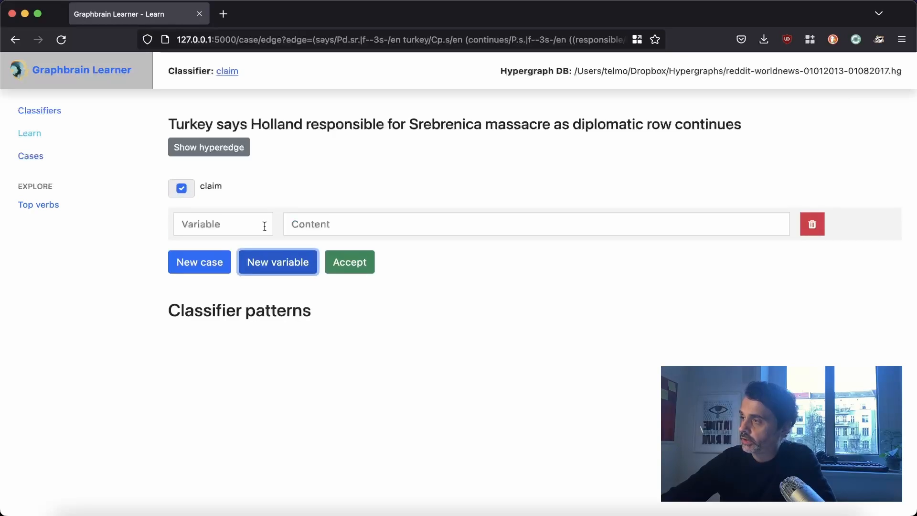
left_click(271, 262)
left_click(216, 224)
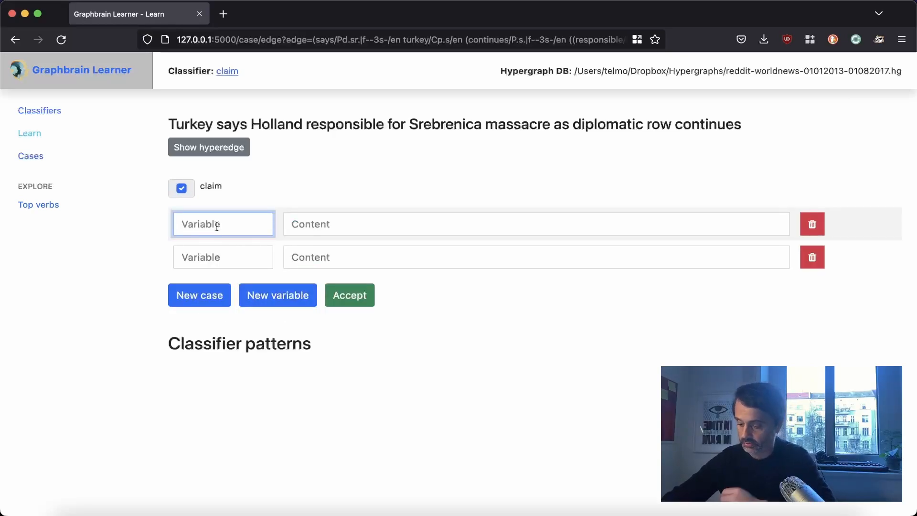
type("ACTOR")
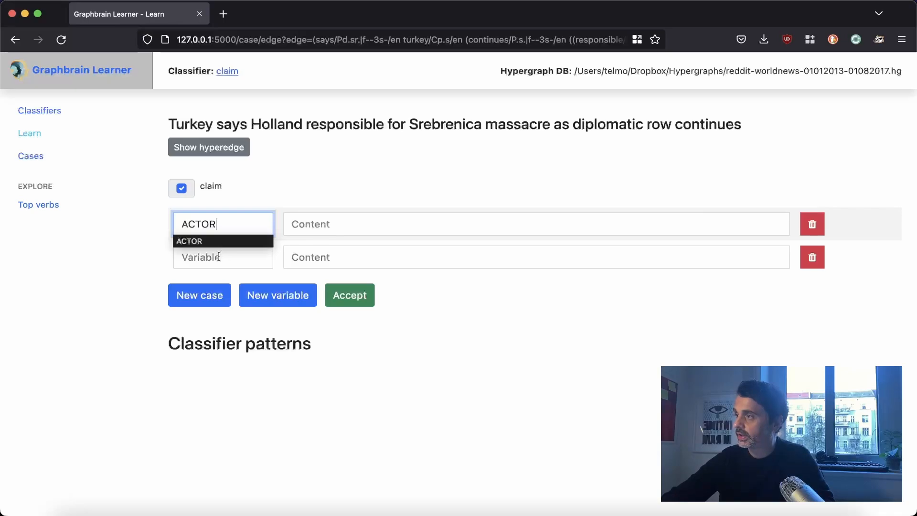
left_click(219, 257)
type("CLA")
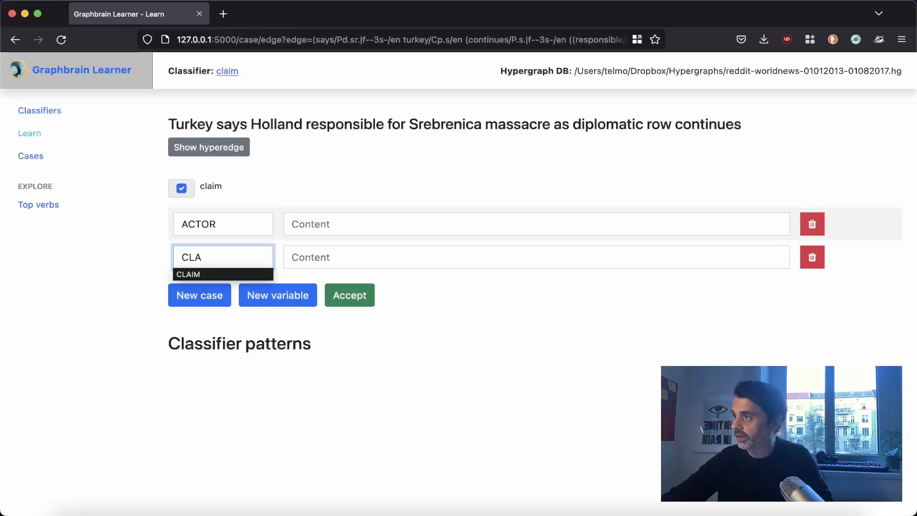
type("IM")
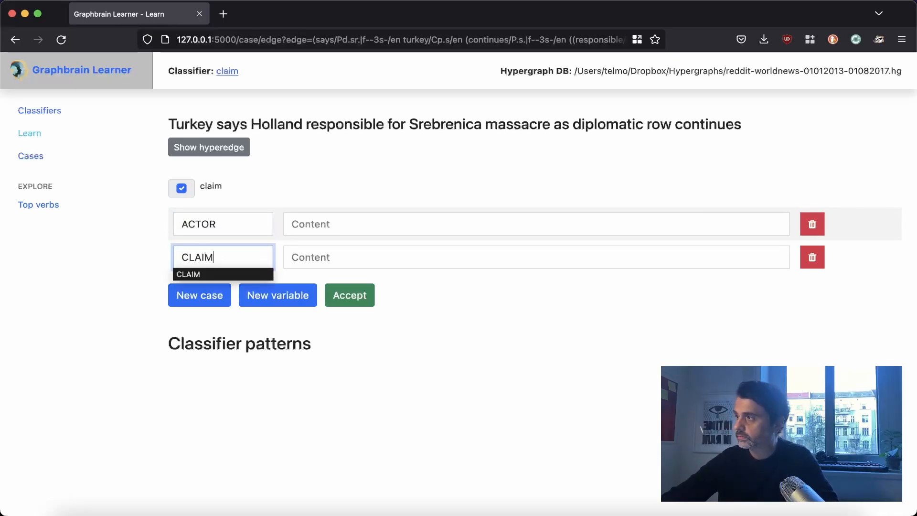
Fill the ACTOR variable's content with "Turkey" copied from the sentence
left_click(324, 193)
double_click(190, 125)
key("super+c")
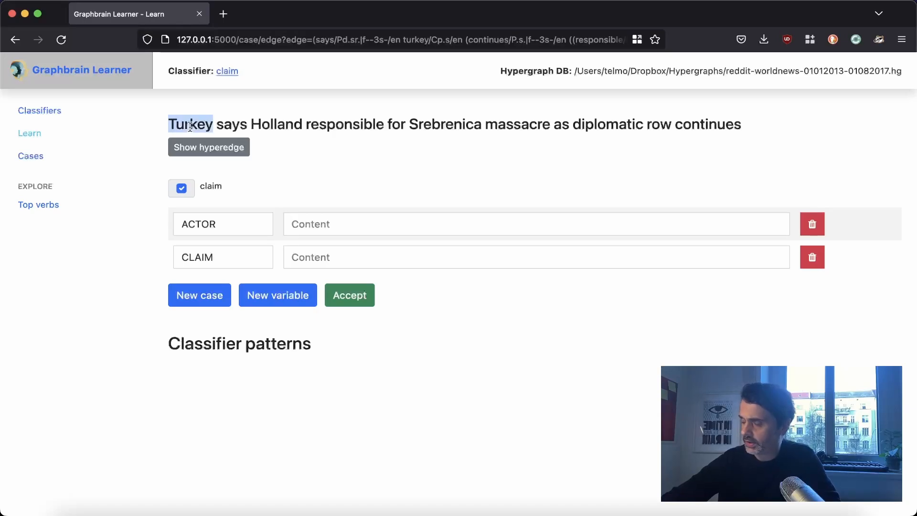
left_click(431, 225)
key("super+v")
left_click(340, 150)
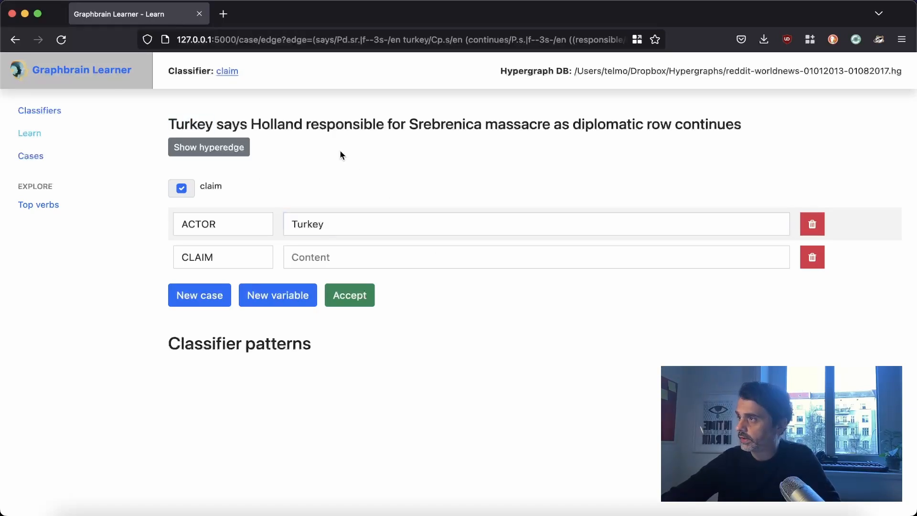
Fill the CLAIM variable's content with "Holland responsible for Srebrenica massacre as diplomatic row continues" copied from the sentence
left_click_drag(251, 124, 828, 140)
key("super+c")
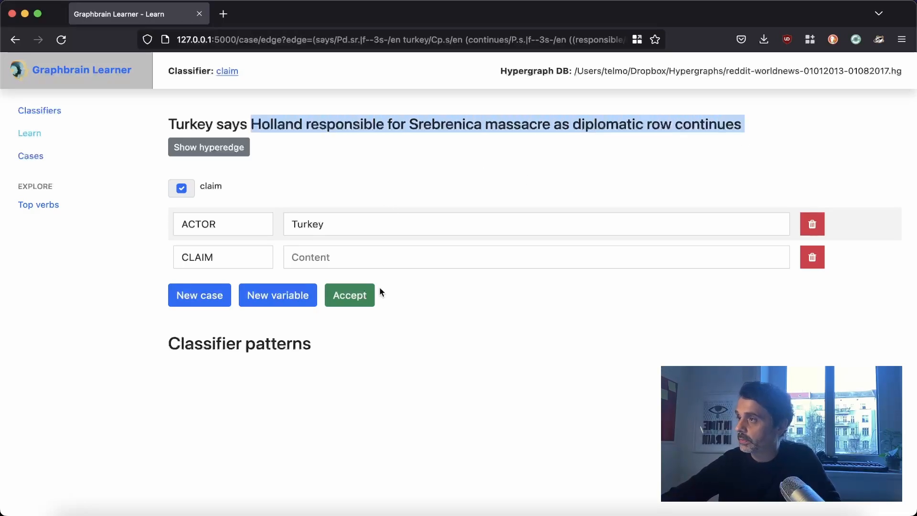
left_click(368, 265)
key("super+v")
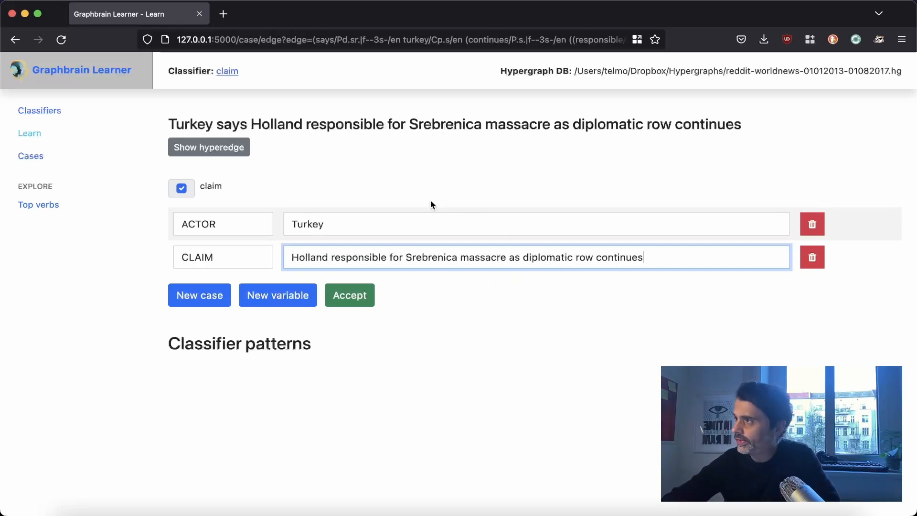
Show the sentence's hyperedge for inspection, hide it again, and accept the annotated case
left_click(196, 148)
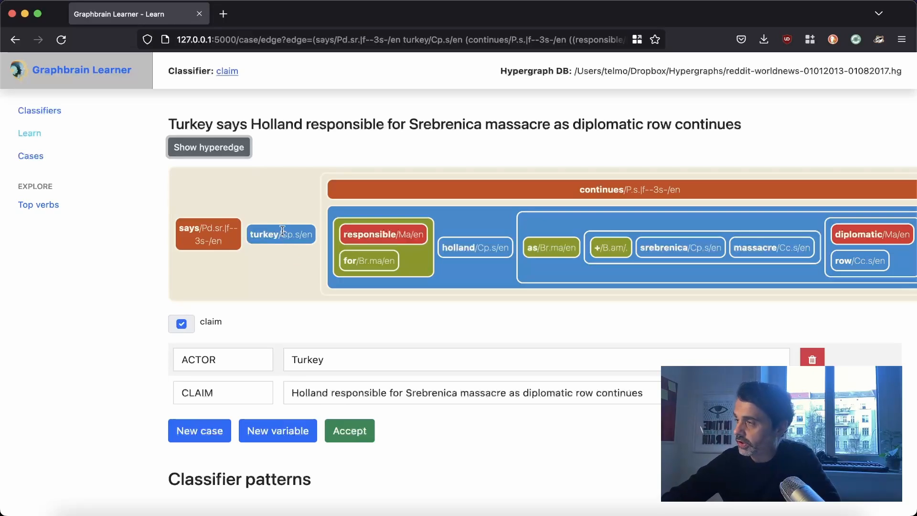
left_click(222, 152)
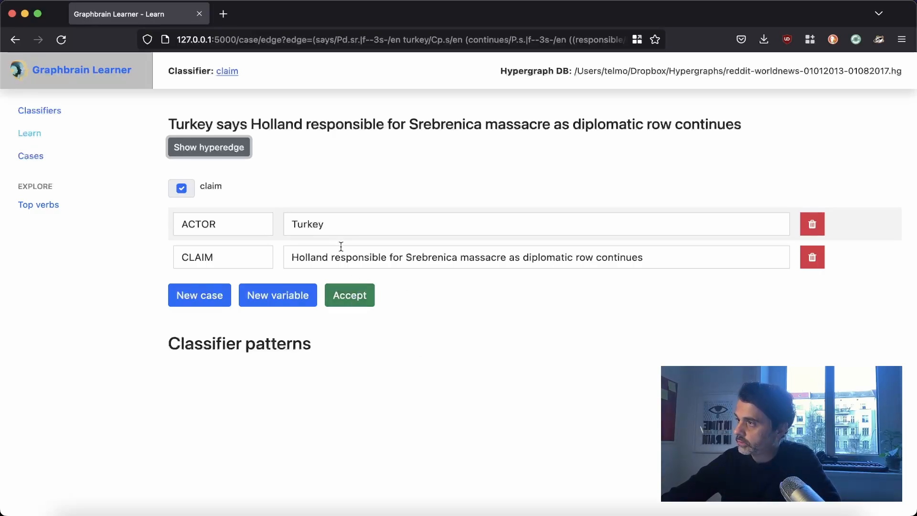
left_click(351, 300)
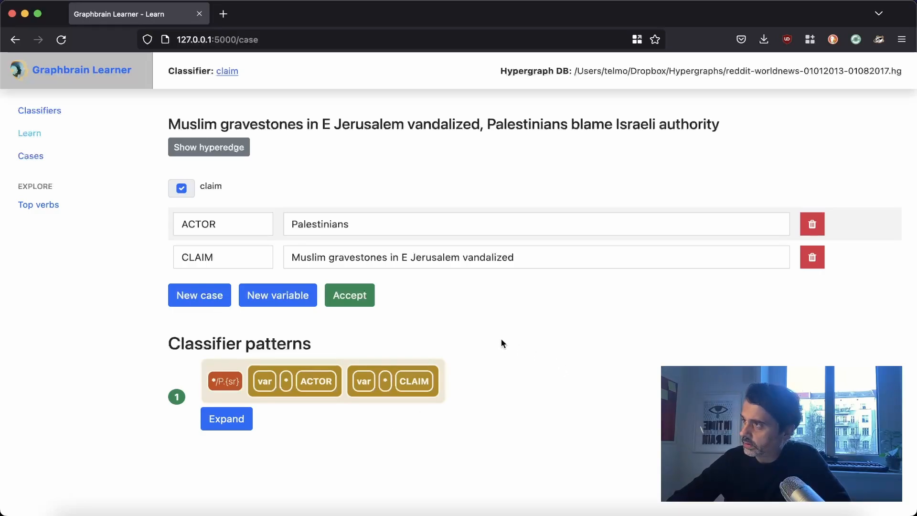
Review the claim classifier's learned pattern and read through its sample matches for wrongly matched sentences
left_click(228, 73)
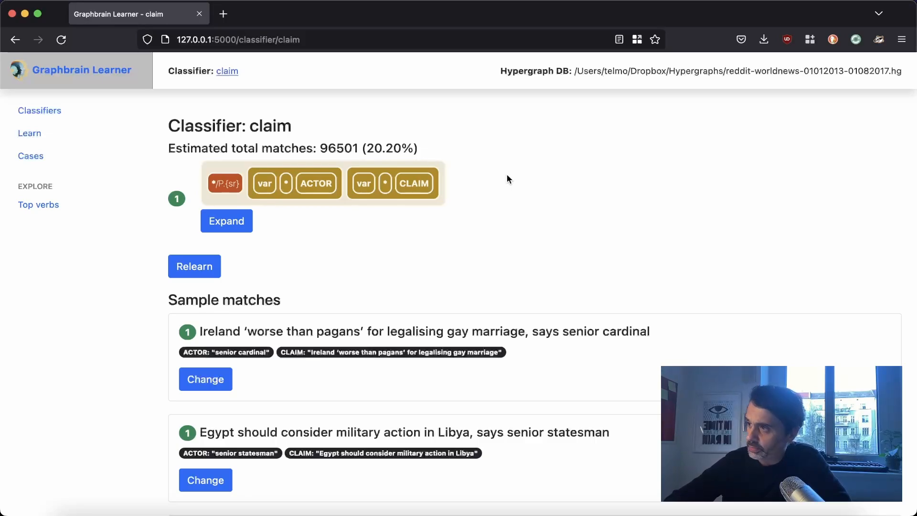
scroll(508, 179, "down", 3)
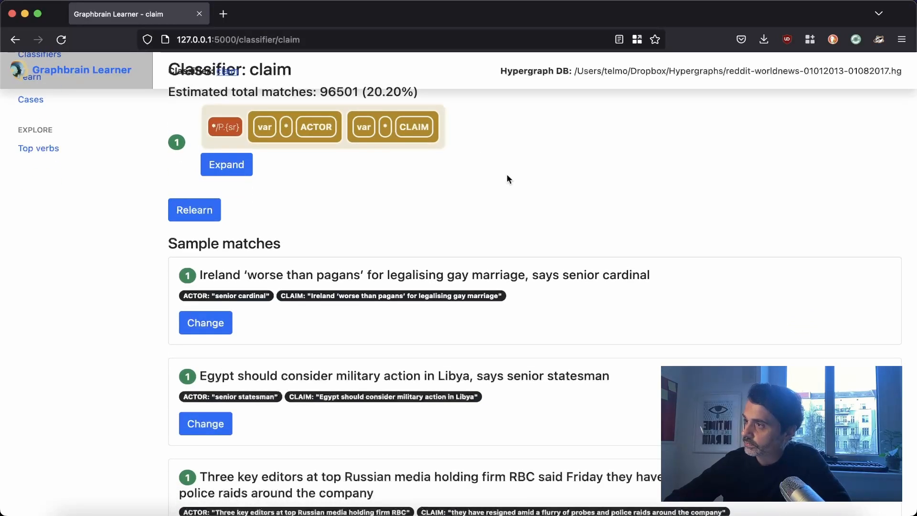
scroll(507, 178, "down", 3)
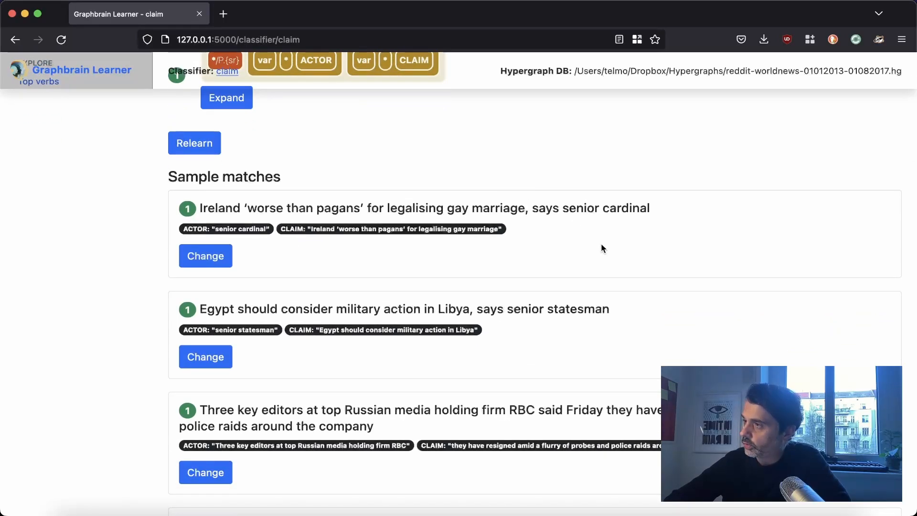
scroll(601, 246, "up", 4)
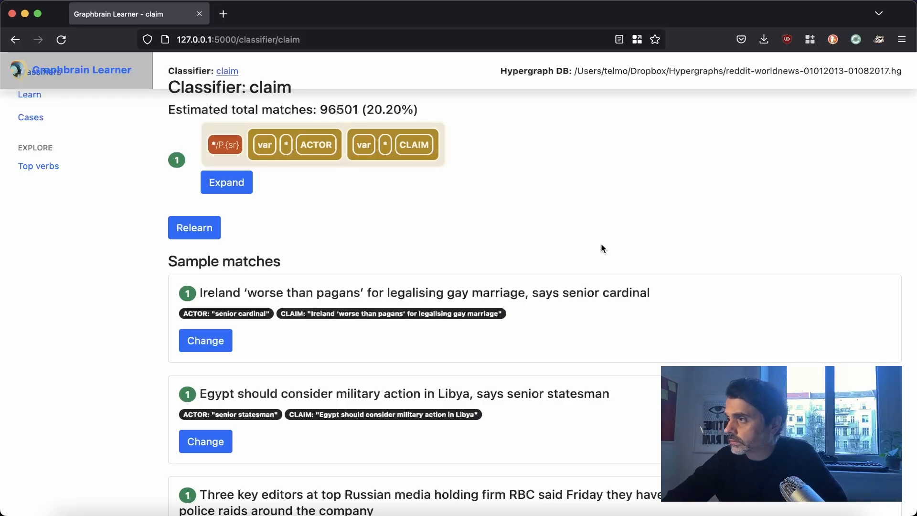
scroll(601, 248, "down", 2)
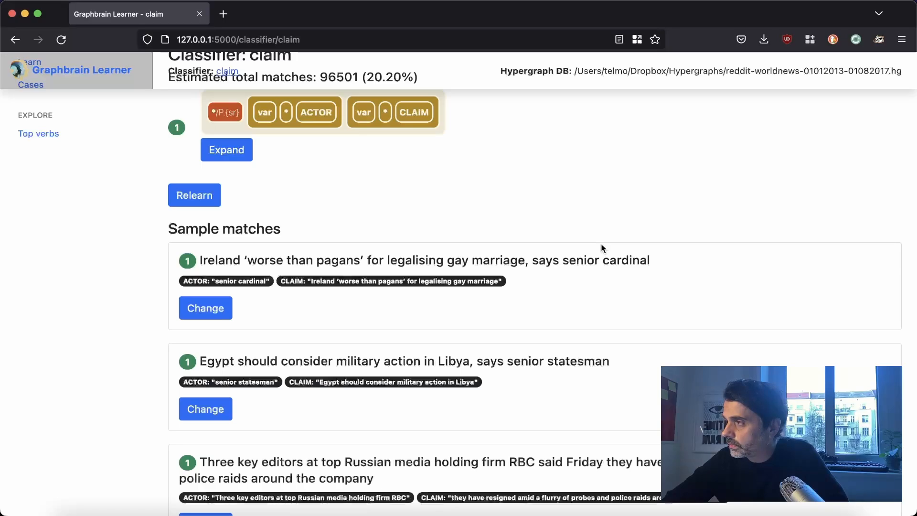
scroll(609, 290, "down", 2)
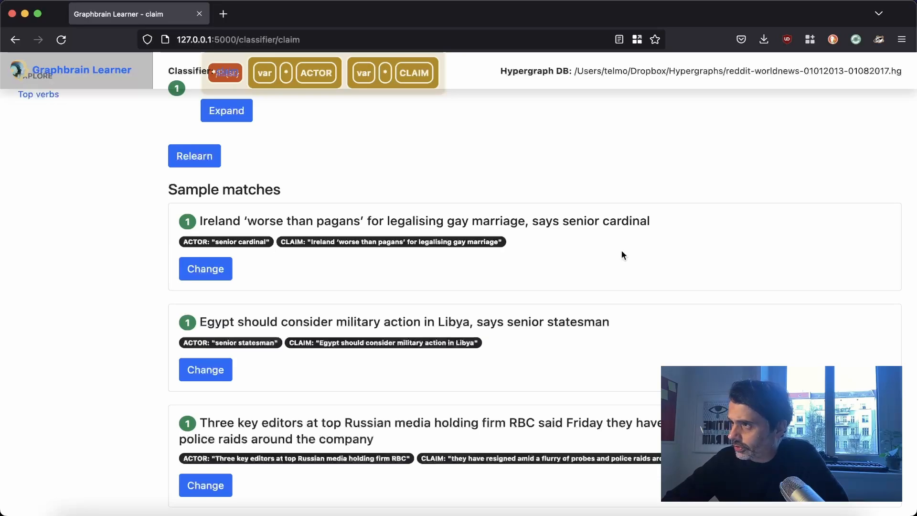
scroll(622, 255, "down", 2)
scroll(621, 252, "down", 2)
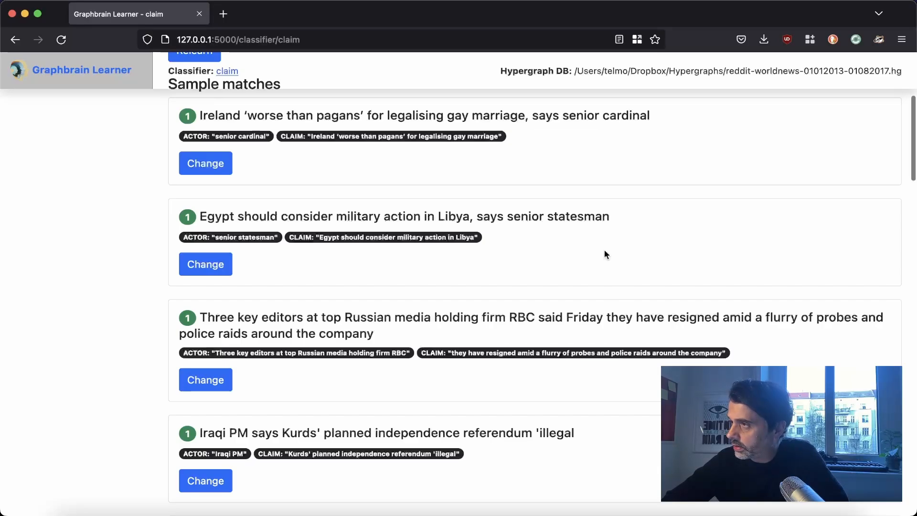
scroll(605, 253, "down", 3)
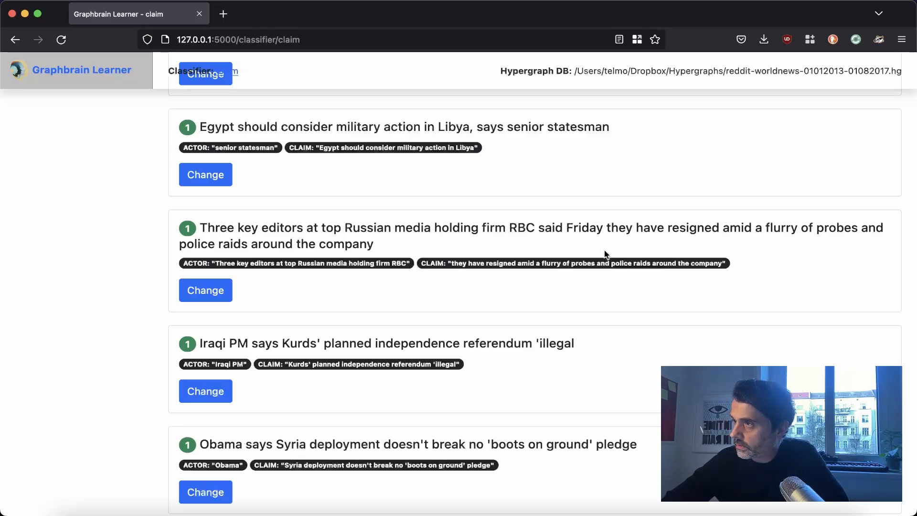
scroll(605, 254, "down", 3)
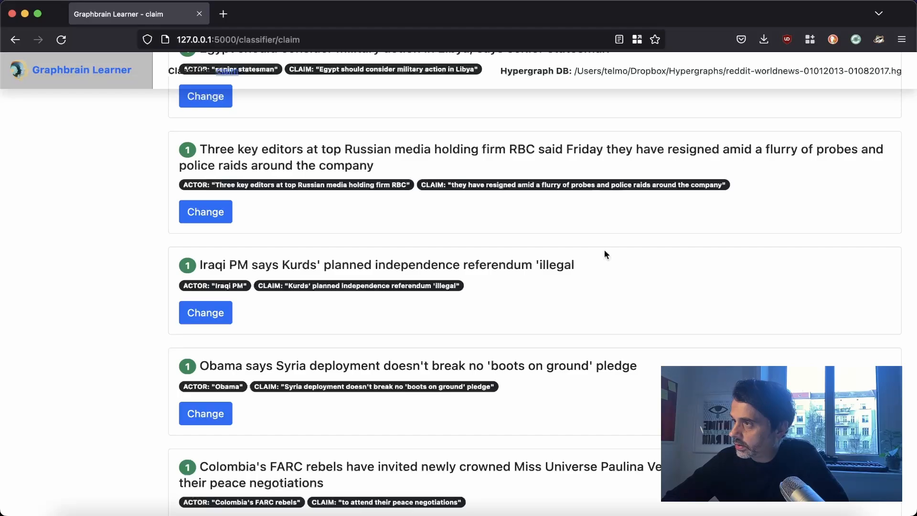
scroll(390, 299, "down", 5)
scroll(390, 298, "down", 3)
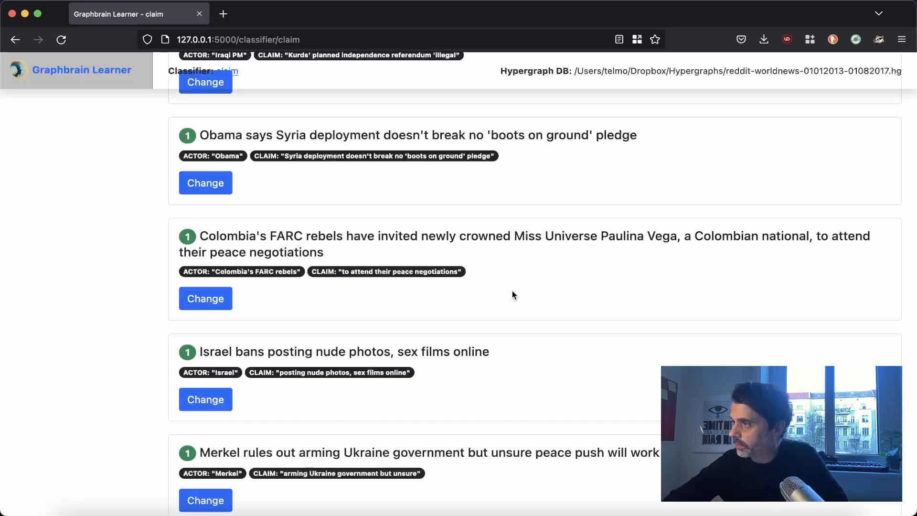
scroll(511, 290, "down", 2)
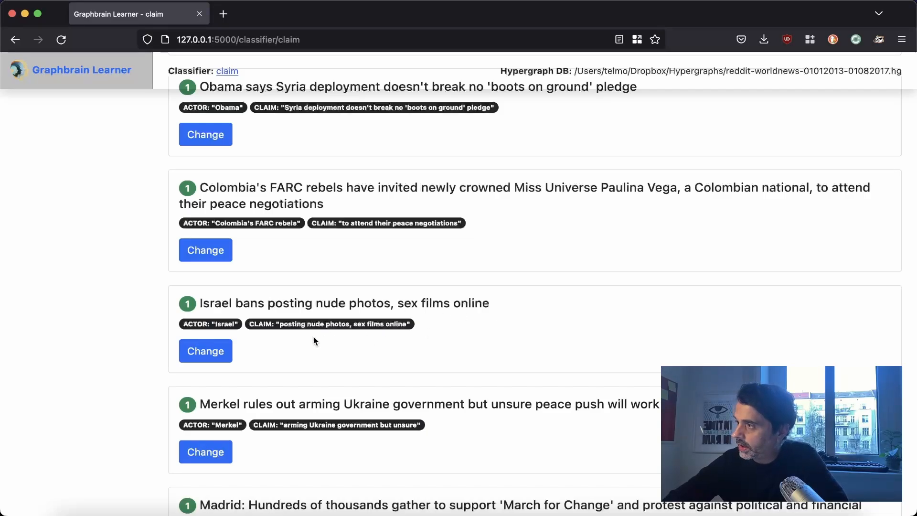
Change the sample match "Israel bans posting nude photos, sex films online" to a non-claim and accept the corrected case
left_click(209, 354)
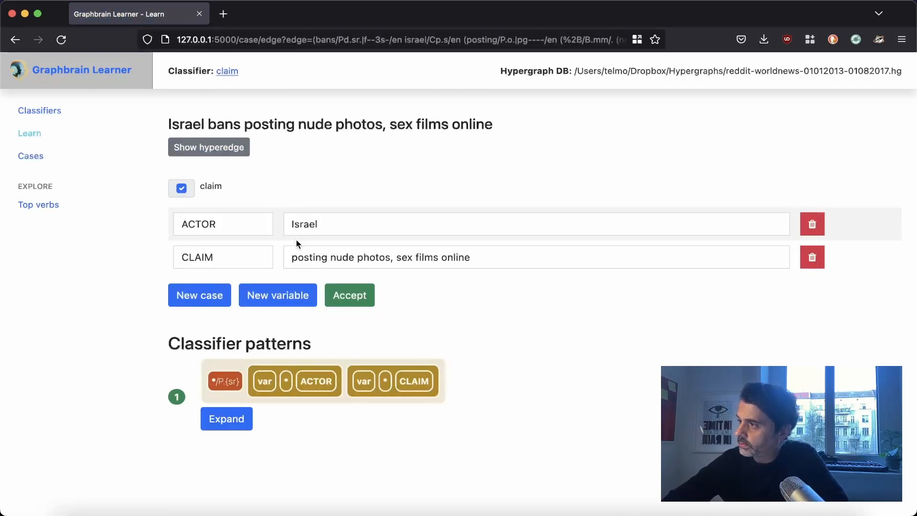
left_click(182, 189)
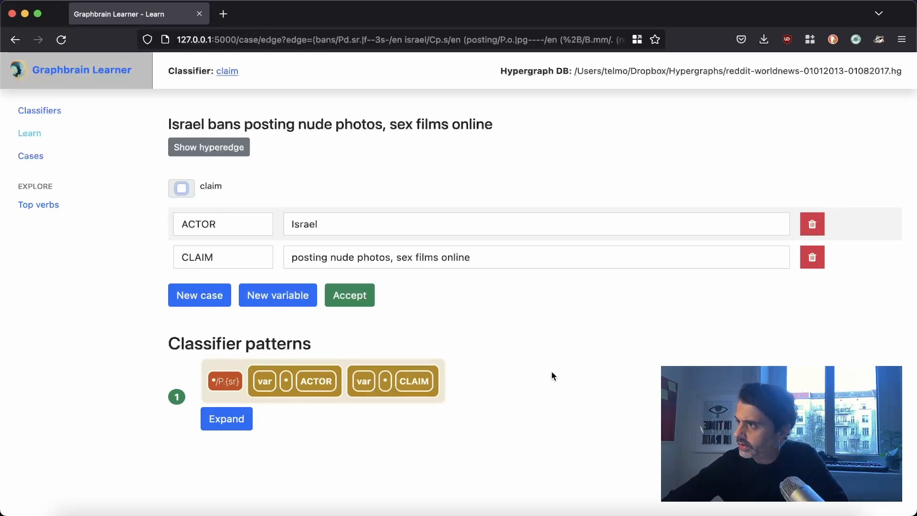
left_click(358, 302)
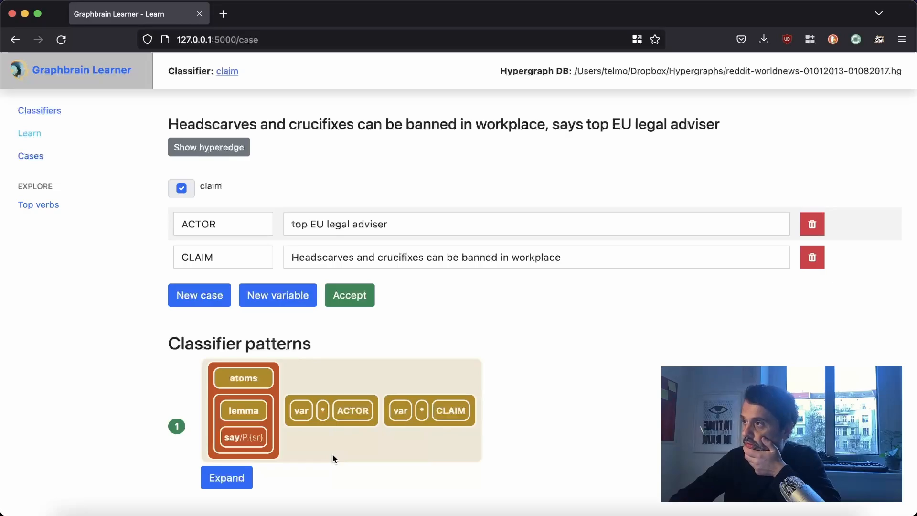
Review the claim classifier's relearned pattern and read through its sample matches, checking the extracted ACTOR and CLAIM of each sentence
left_click(225, 72)
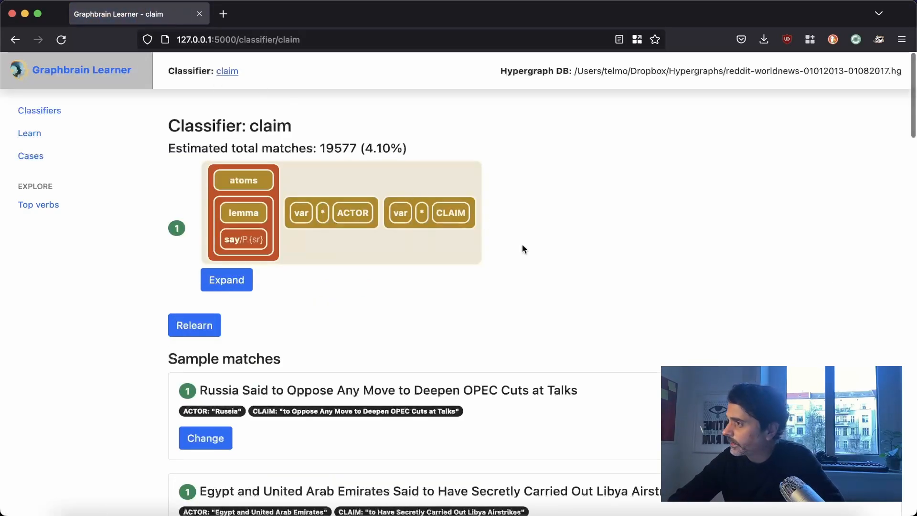
scroll(522, 246, "down", 5)
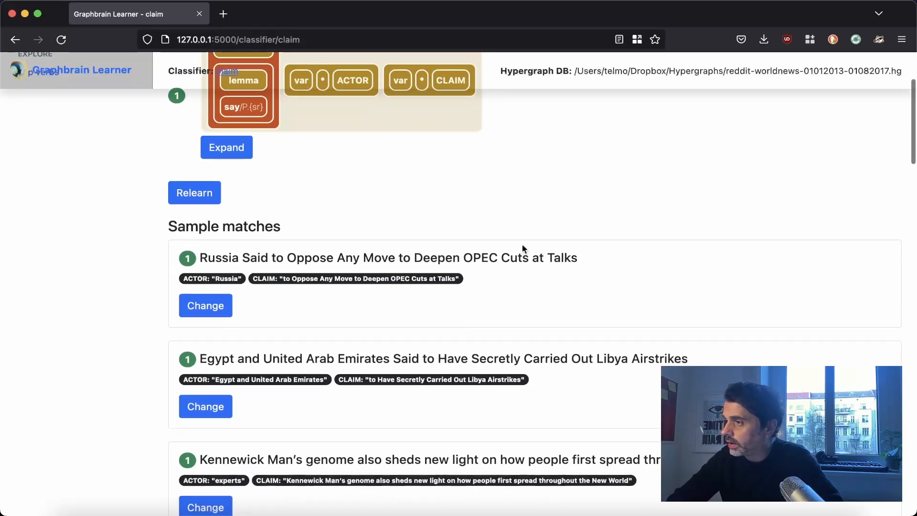
scroll(523, 245, "up", 5)
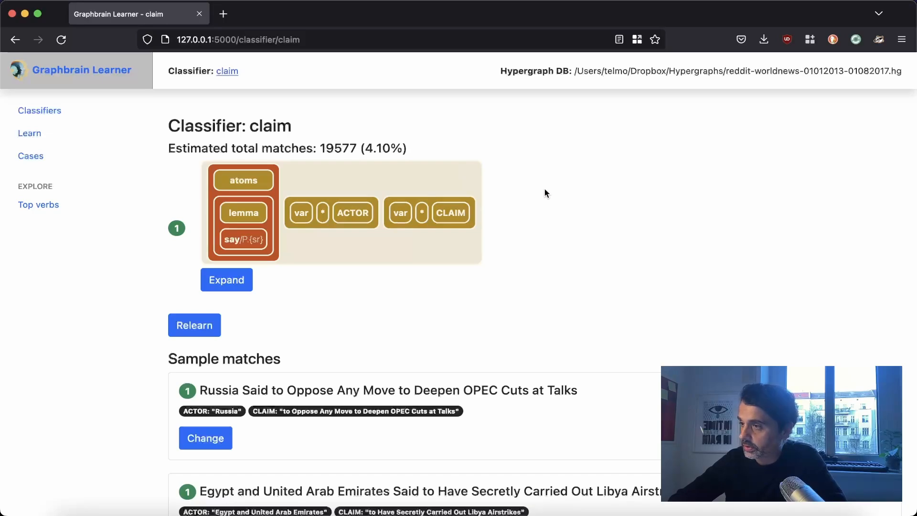
scroll(545, 192, "down", 4)
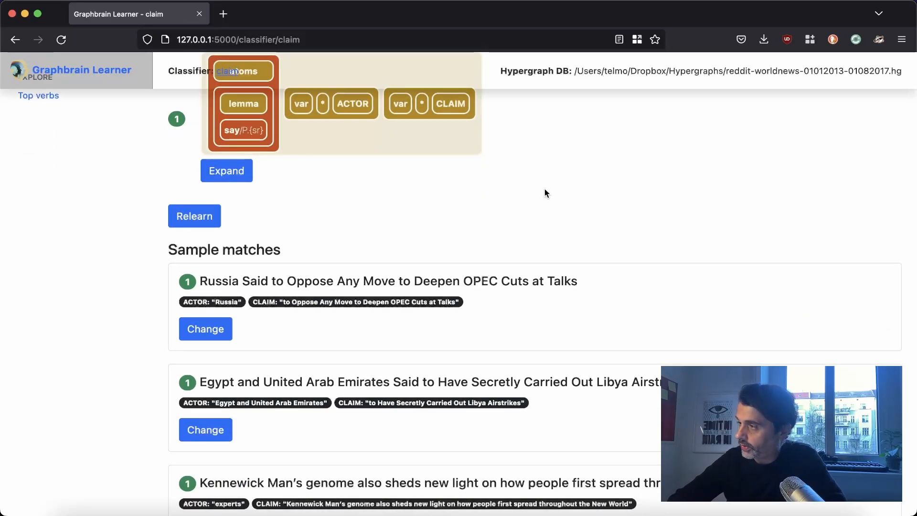
scroll(547, 193, "down", 2)
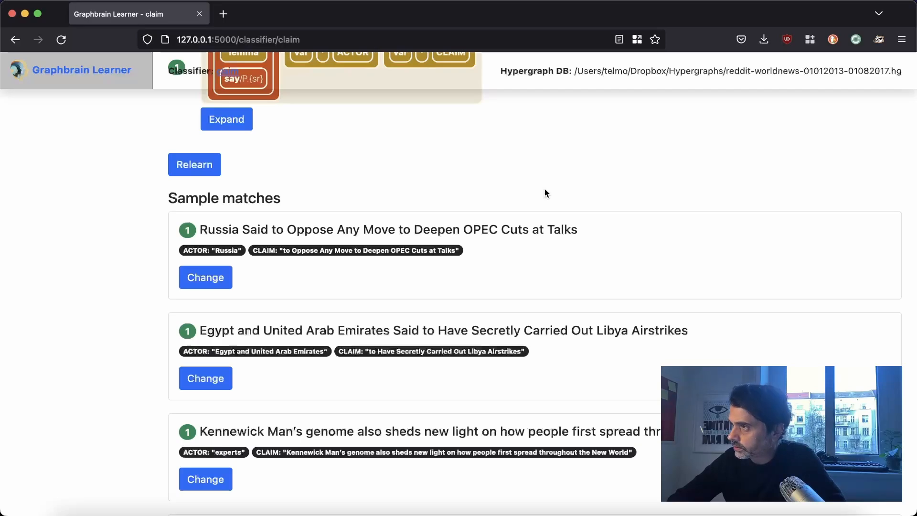
scroll(545, 193, "down", 6)
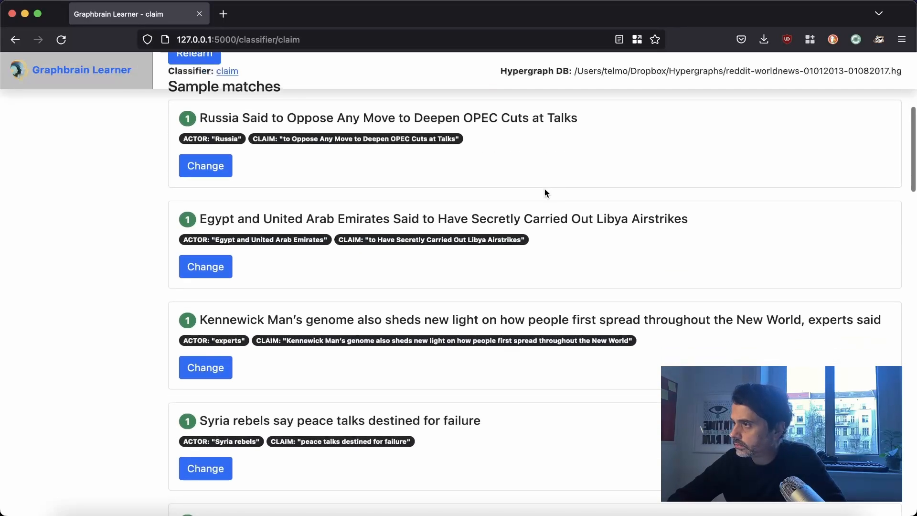
scroll(546, 193, "down", 4)
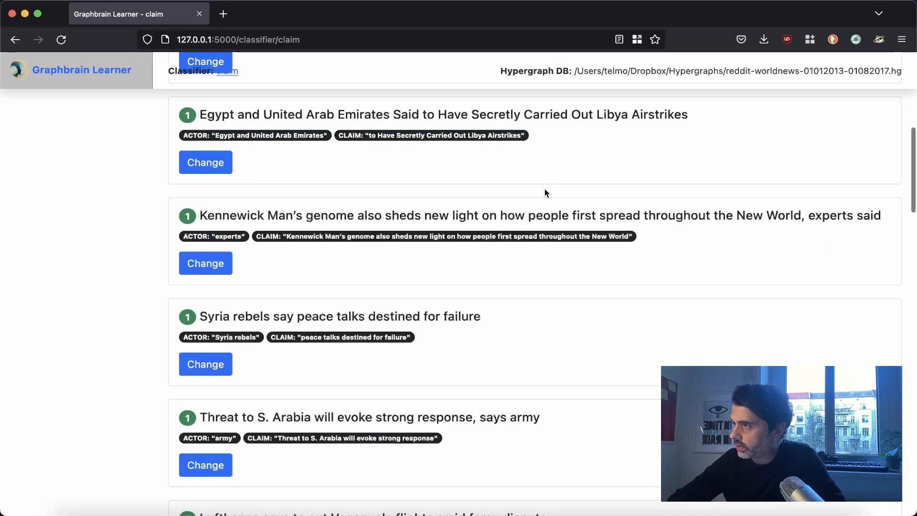
scroll(547, 193, "down", 4)
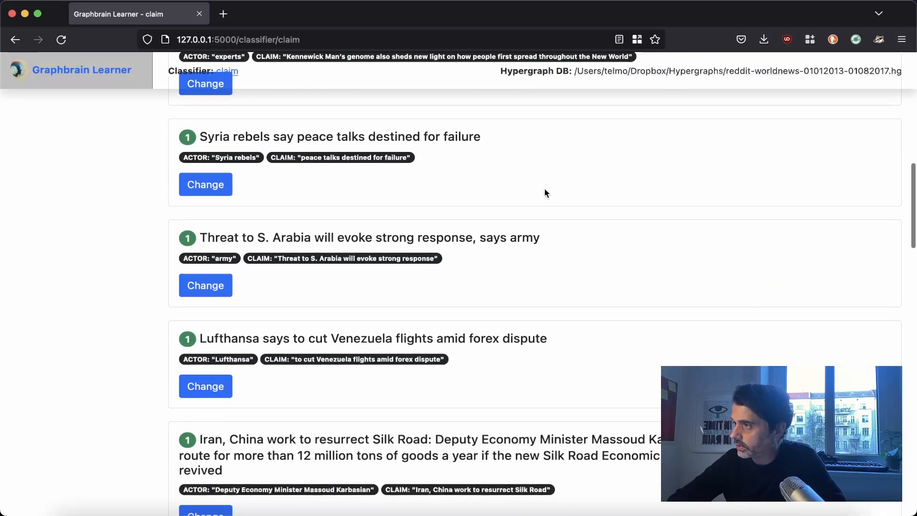
scroll(546, 193, "down", 4)
scroll(546, 193, "down", 4)
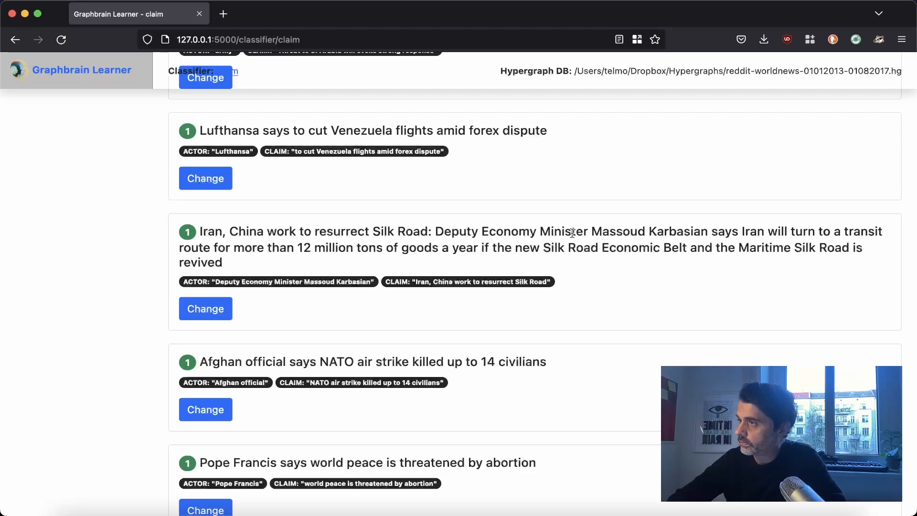
scroll(572, 233, "down", 2)
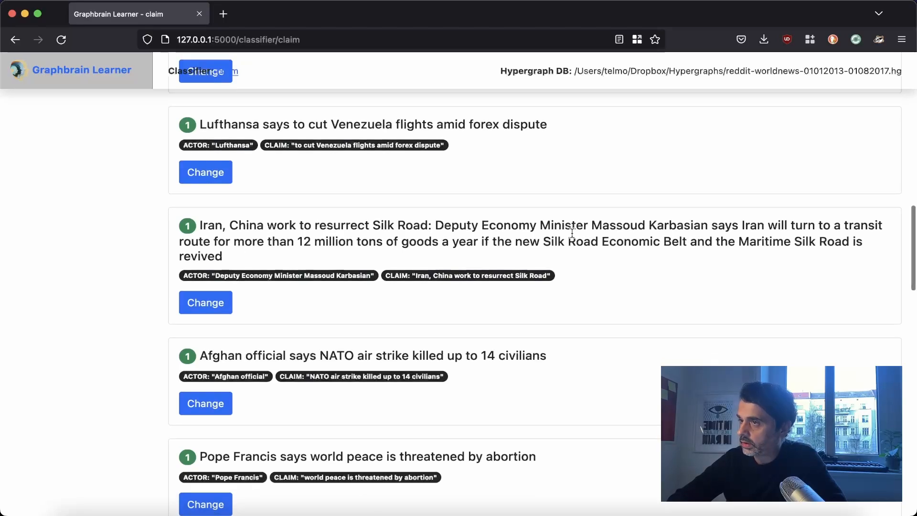
scroll(571, 233, "down", 4)
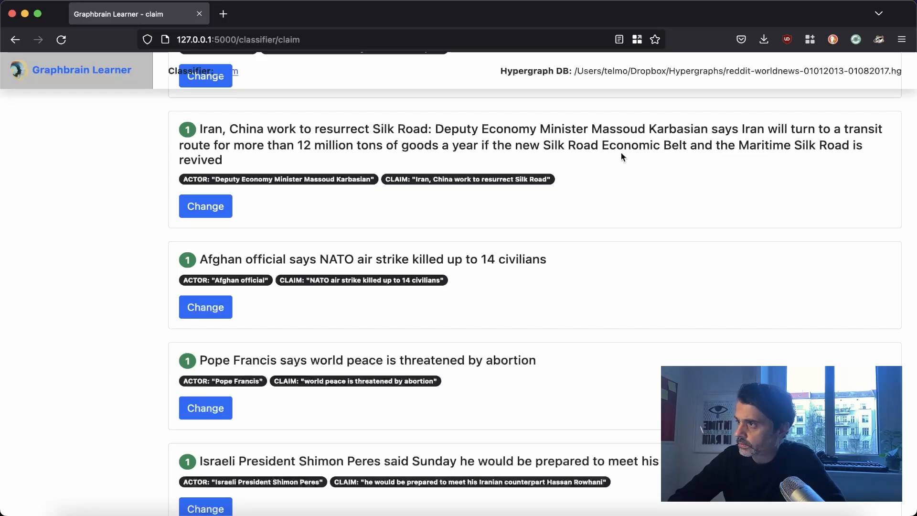
scroll(667, 267, "down", 5)
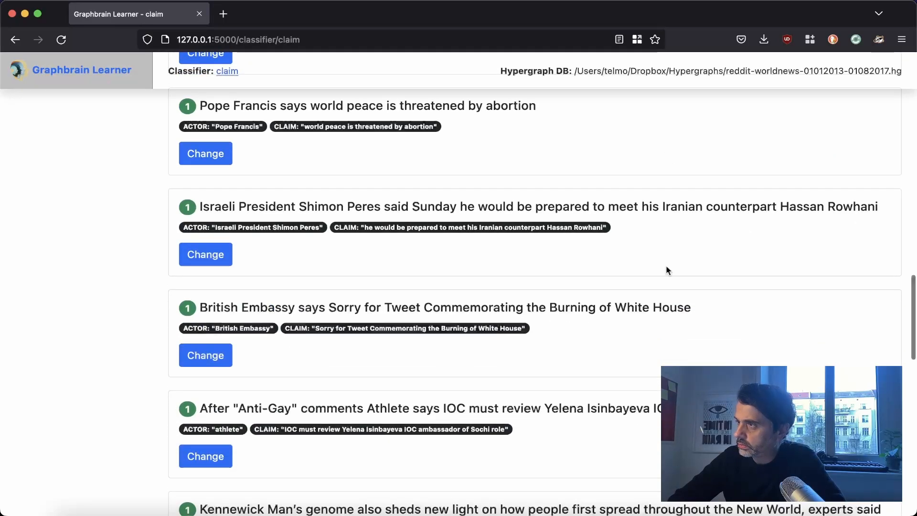
scroll(667, 268, "down", 1)
scroll(667, 268, "up", 12)
scroll(668, 270, "up", 12)
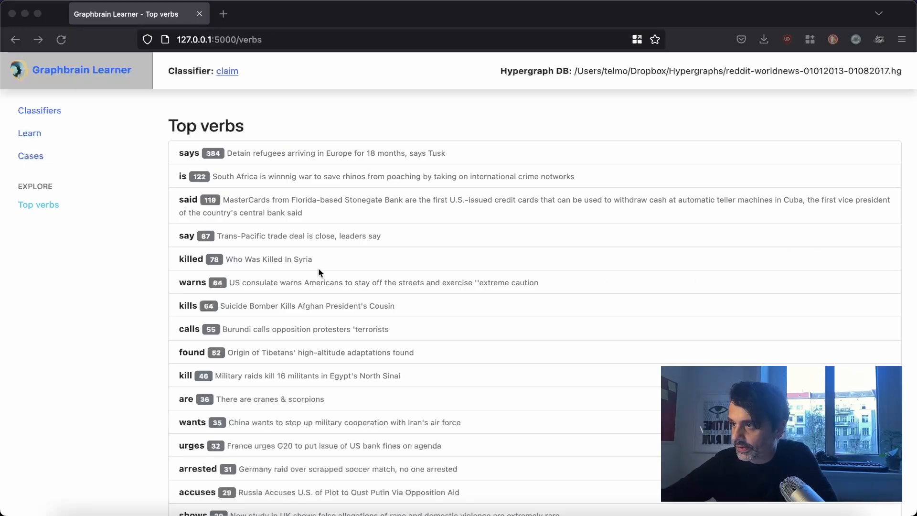
Look through the top verbs for one that expresses claims, and under "claims" open the sentence "Mandela signer claims to have had a schizophrenic episode"
scroll(318, 267, "down", 4)
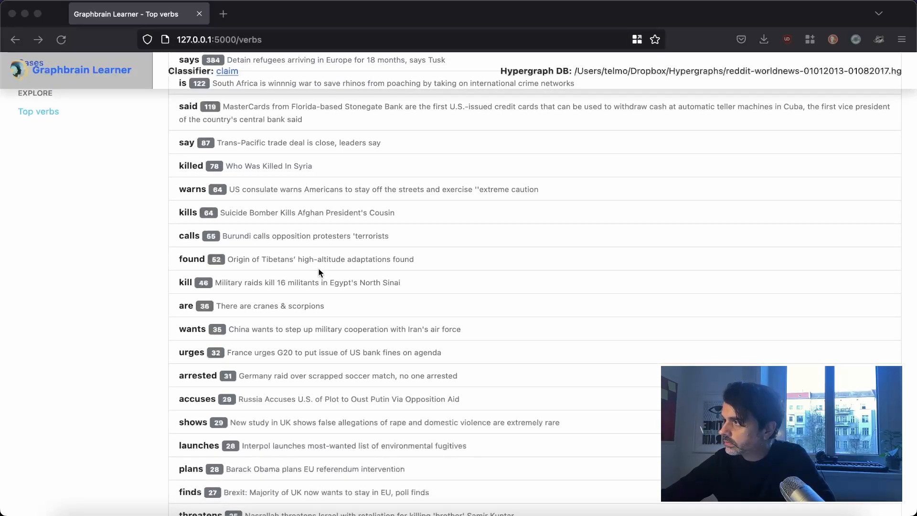
scroll(319, 272, "down", 8)
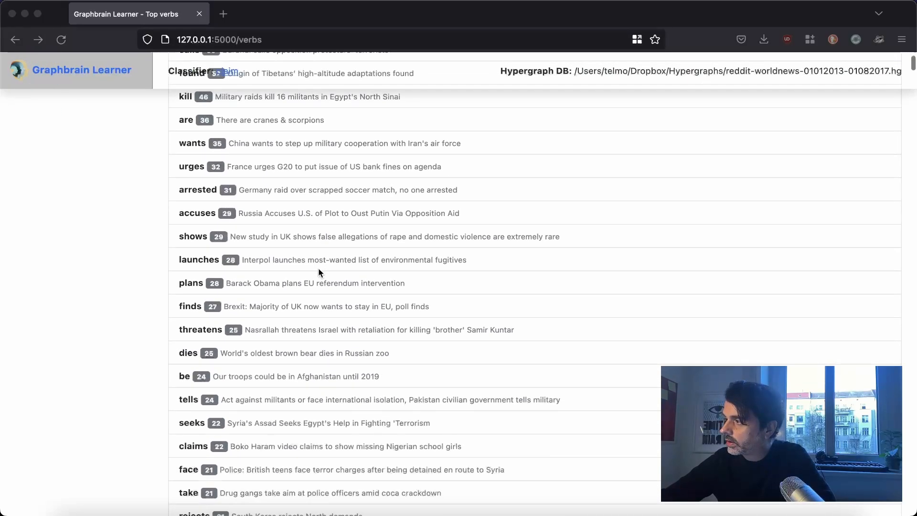
scroll(318, 267, "down", 4)
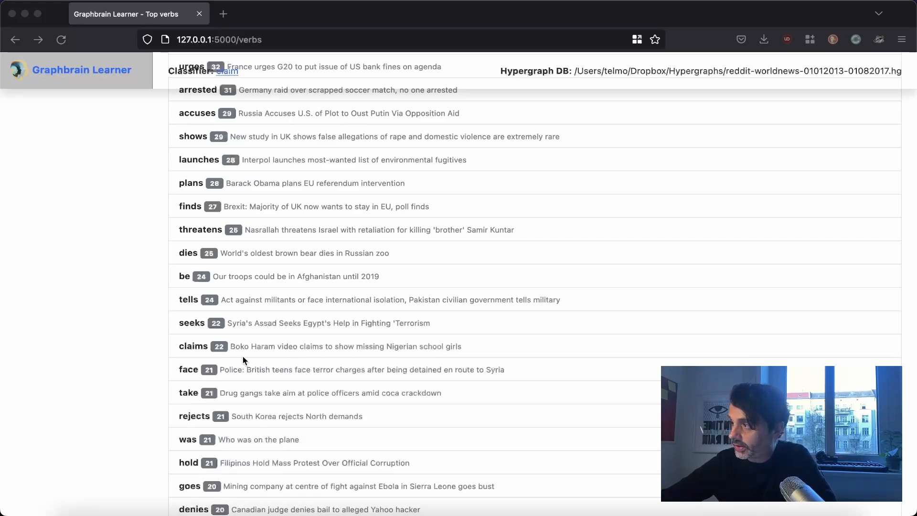
left_click(367, 347)
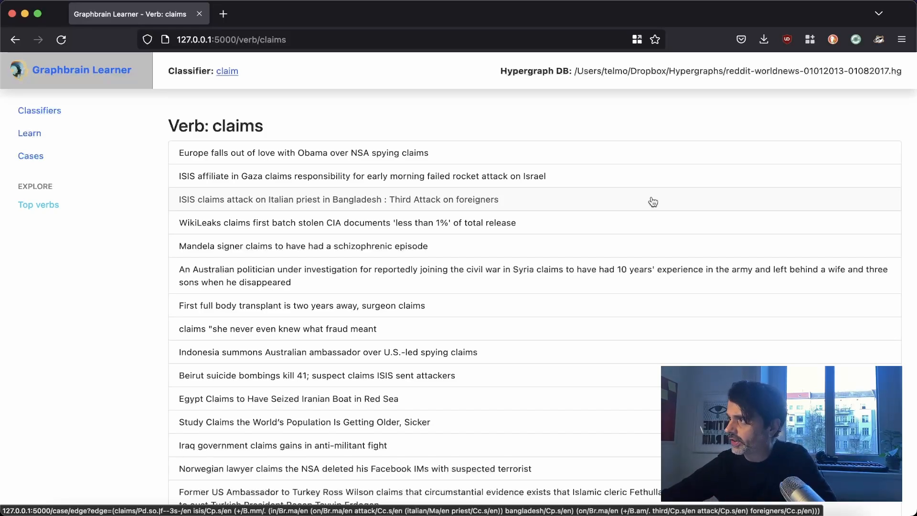
left_click(660, 250)
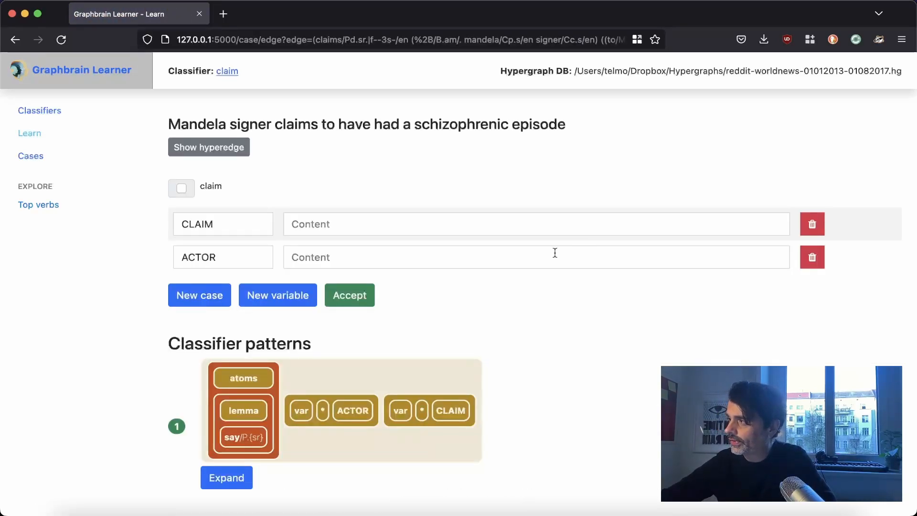
Mark the sentence as a claim and fill the ACTOR variable's content with "Mandela signer" copied from the sentence
left_click(213, 221)
left_click(324, 216)
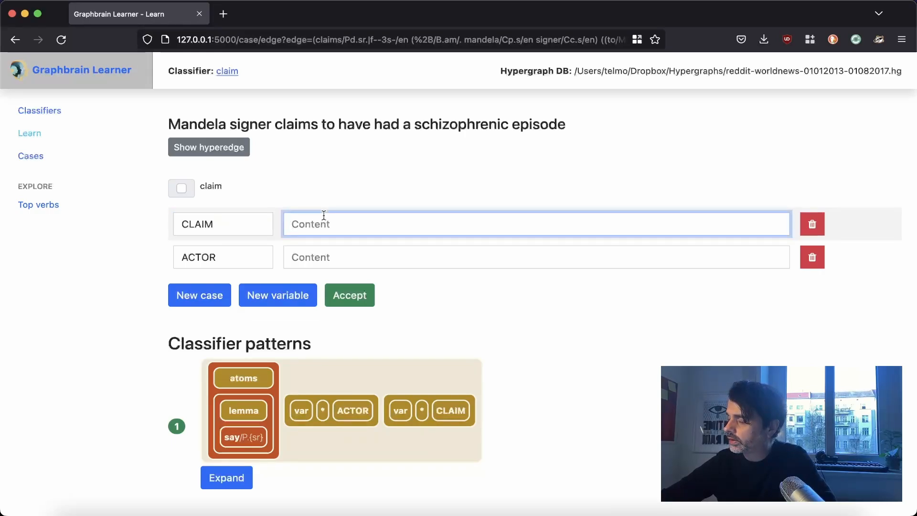
left_click(182, 187)
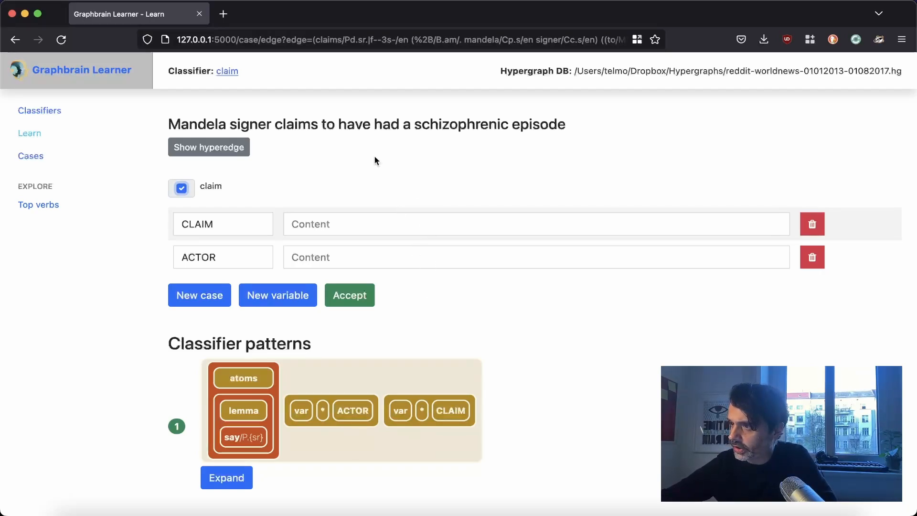
left_click(170, 122)
left_click_drag(170, 123, 270, 118)
key("super+c")
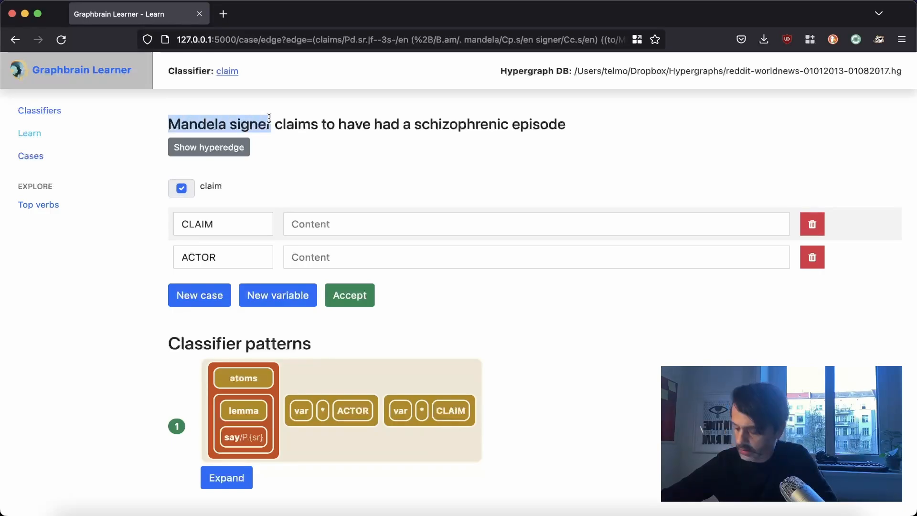
left_click(383, 248)
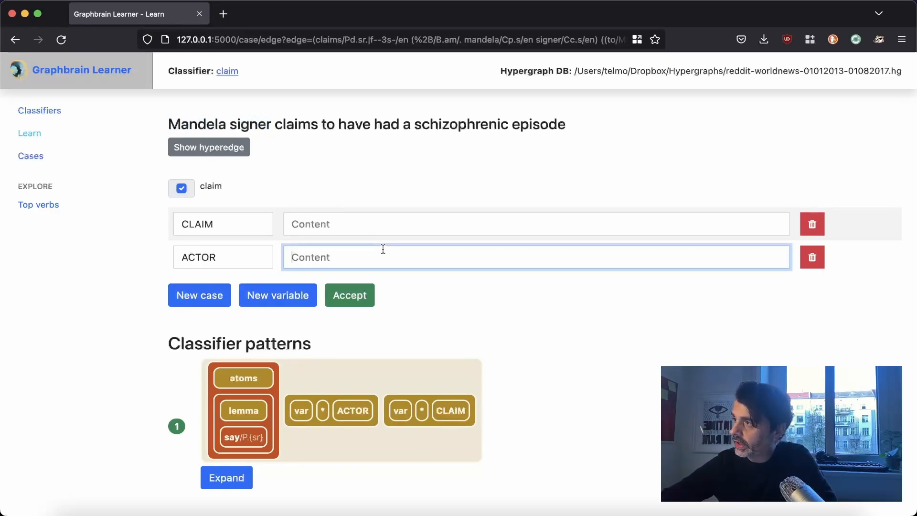
key("super+v")
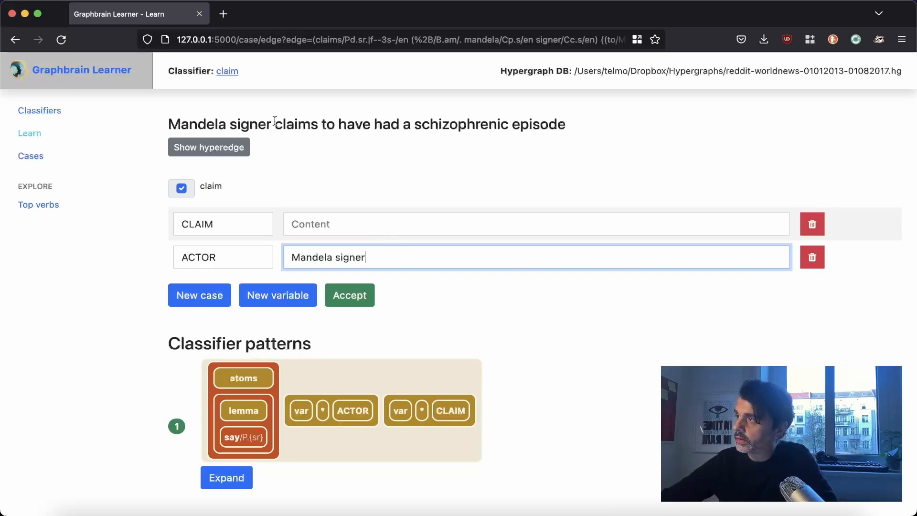
Fill the CLAIM variable's content with "to have had a schizophrenic episode" copied from the sentence, and accept the case
left_click_drag(322, 124, 168, 125)
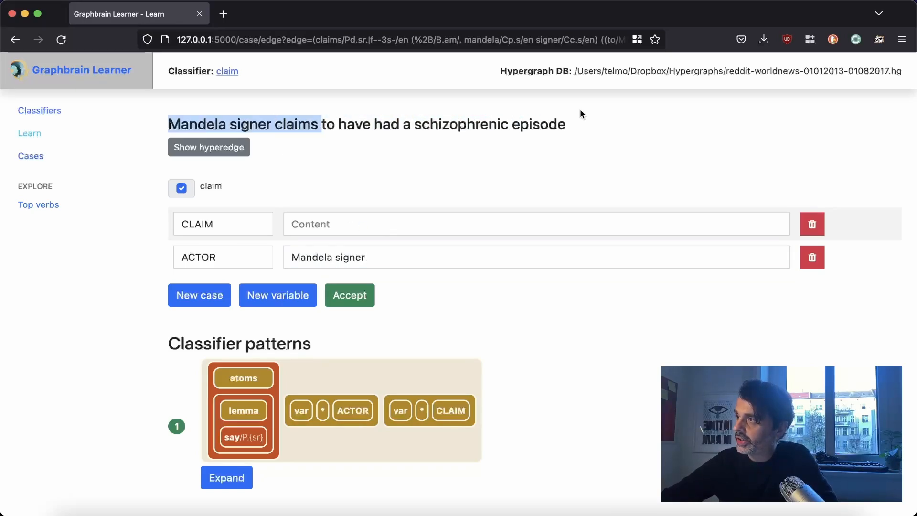
left_click(597, 123, "shift")
key("cmd+c")
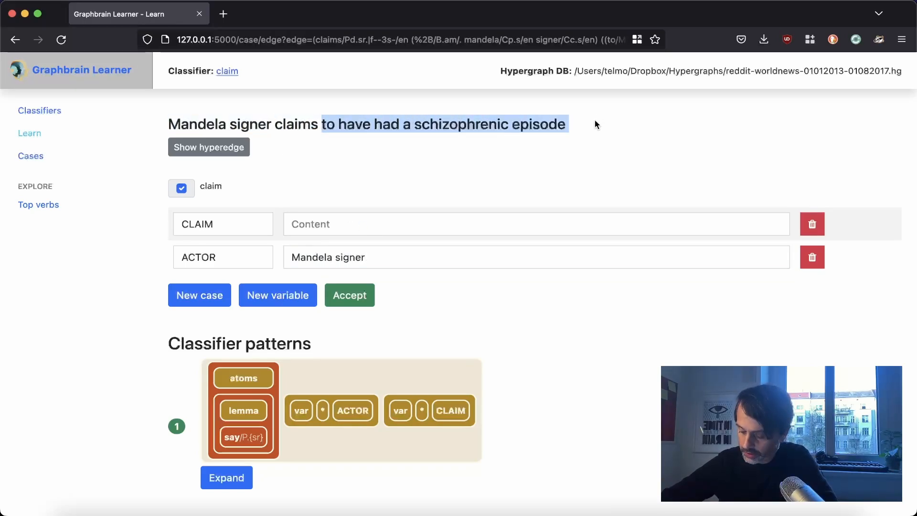
left_click(505, 223)
key("cmd+v")
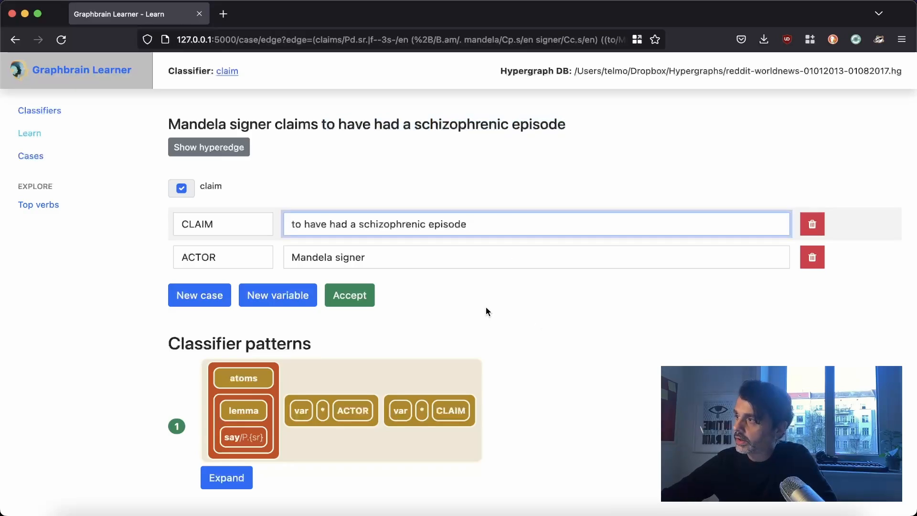
left_click(351, 296)
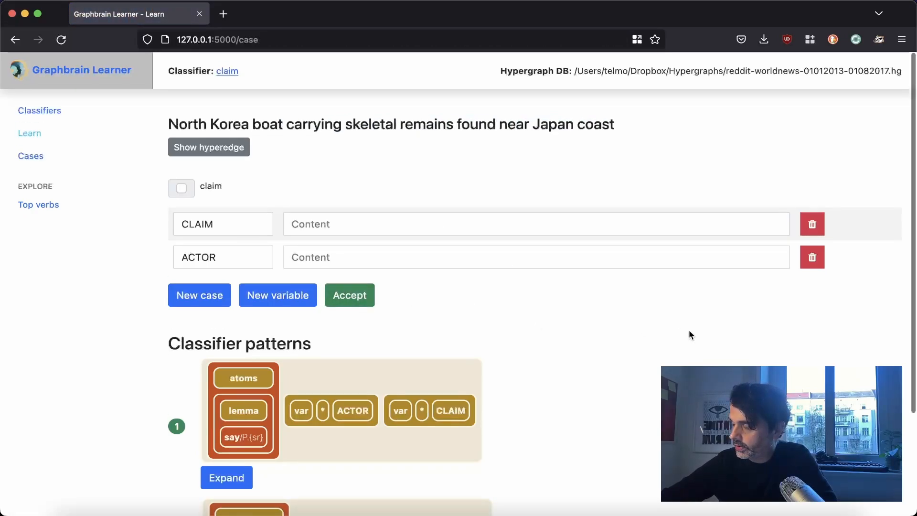
Review the learned "say" and "claim" patterns, open the claim classifier's overview, and compare them with its first sample matches
scroll(689, 330, "down", 3)
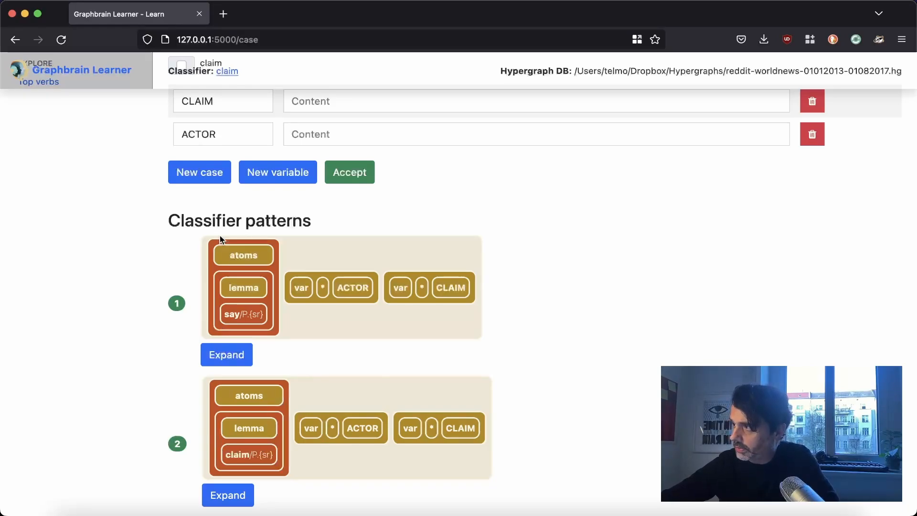
scroll(618, 314, "up", 5)
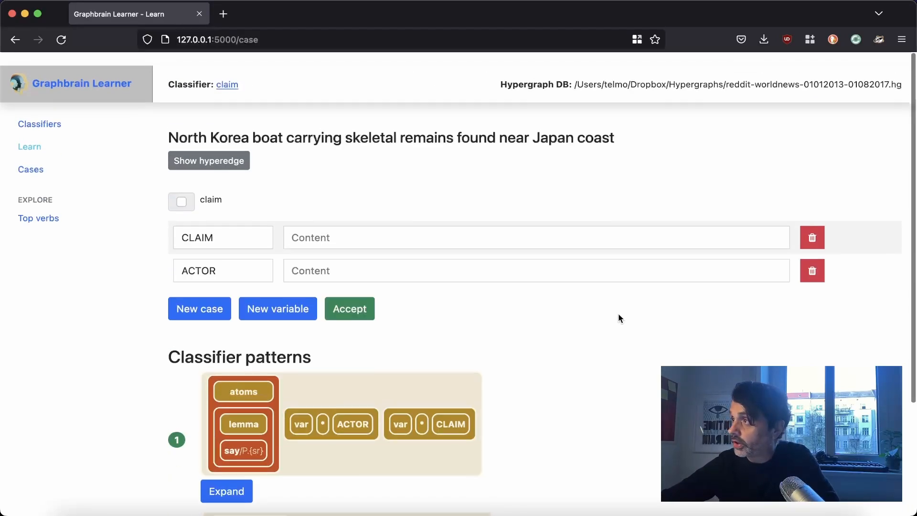
left_click(228, 72)
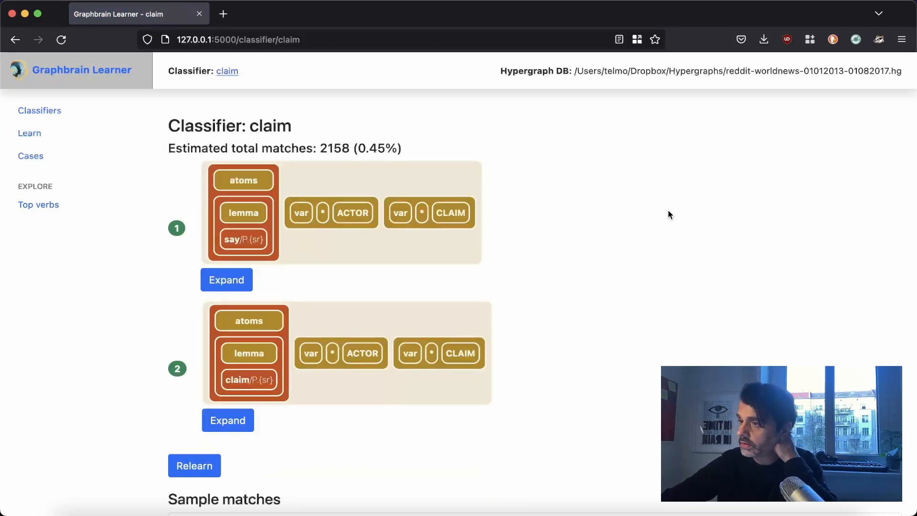
scroll(668, 214, "down", 2)
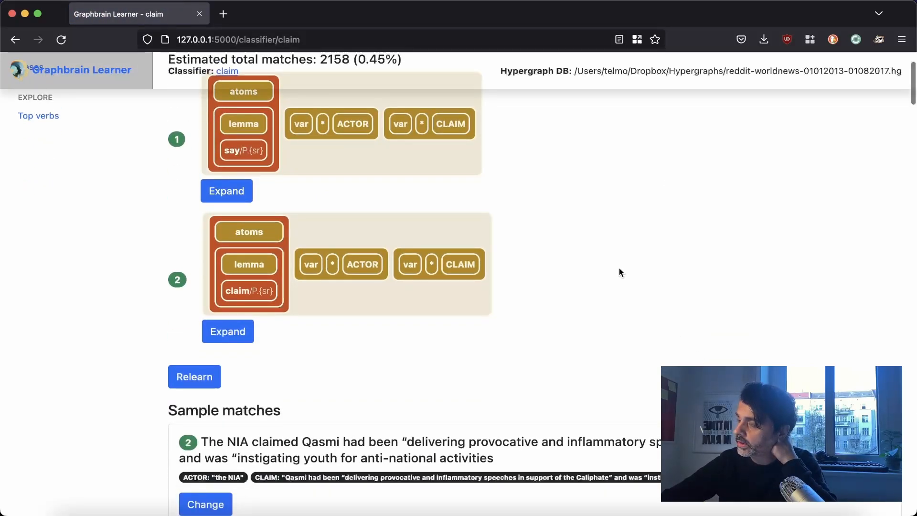
scroll(610, 210, "down", 4)
scroll(611, 210, "down", 2)
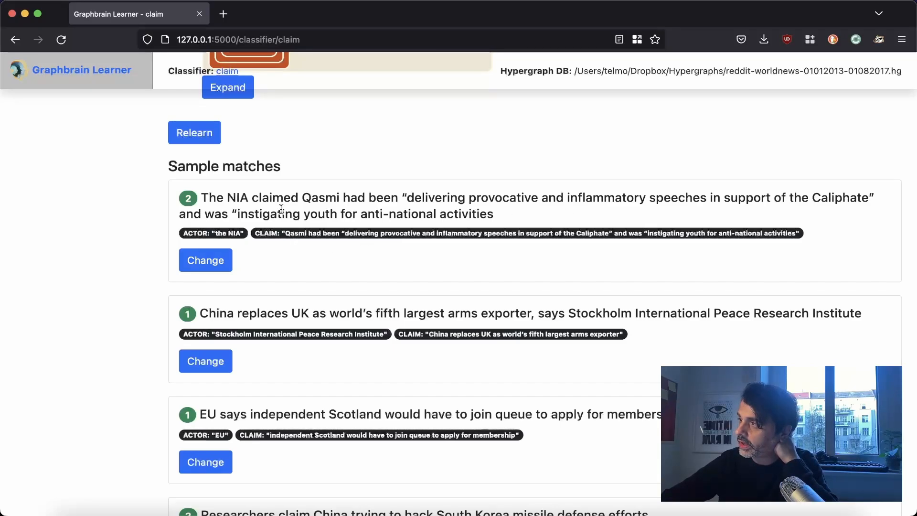
scroll(514, 255, "down", 2)
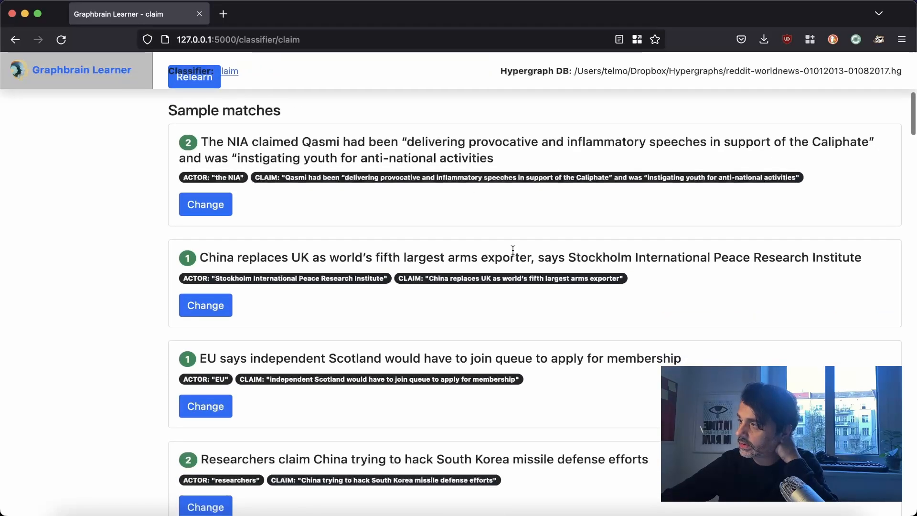
scroll(513, 254, "down", 1)
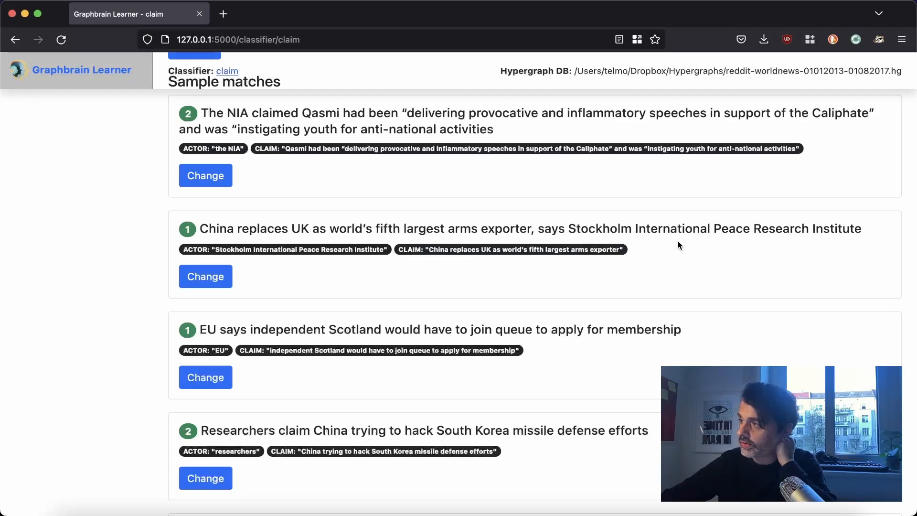
scroll(679, 245, "up", 8)
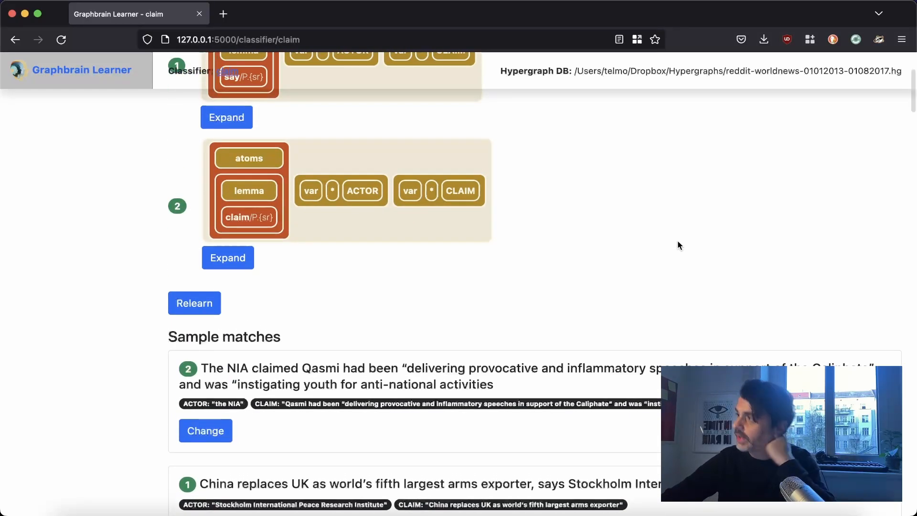
scroll(679, 245, "up", 2)
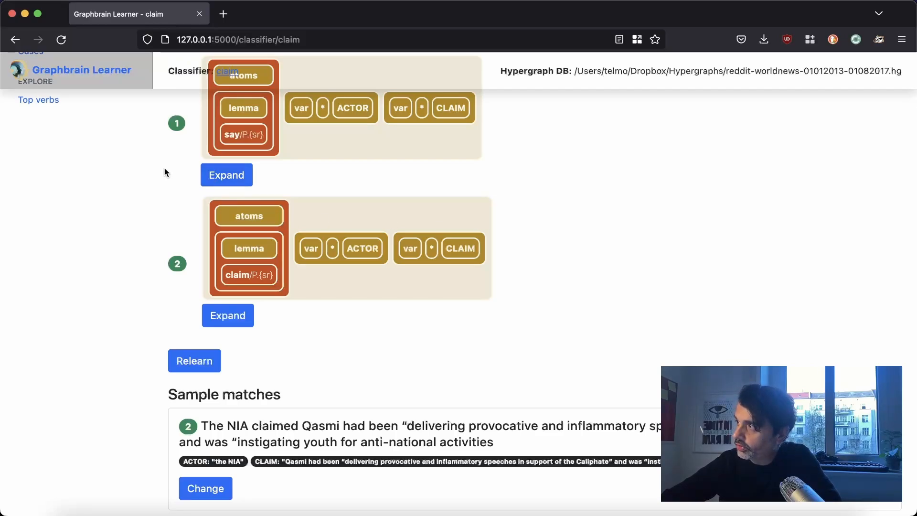
scroll(189, 150, "up", 1)
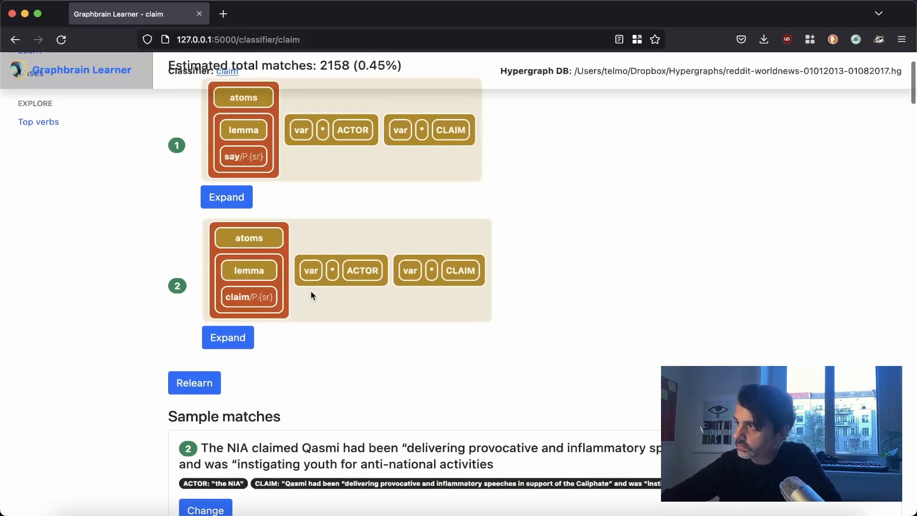
Read through the claim classifier's sample matches, checking each sentence's pattern number and its extracted ACTOR and CLAIM
scroll(533, 248, "down", 12)
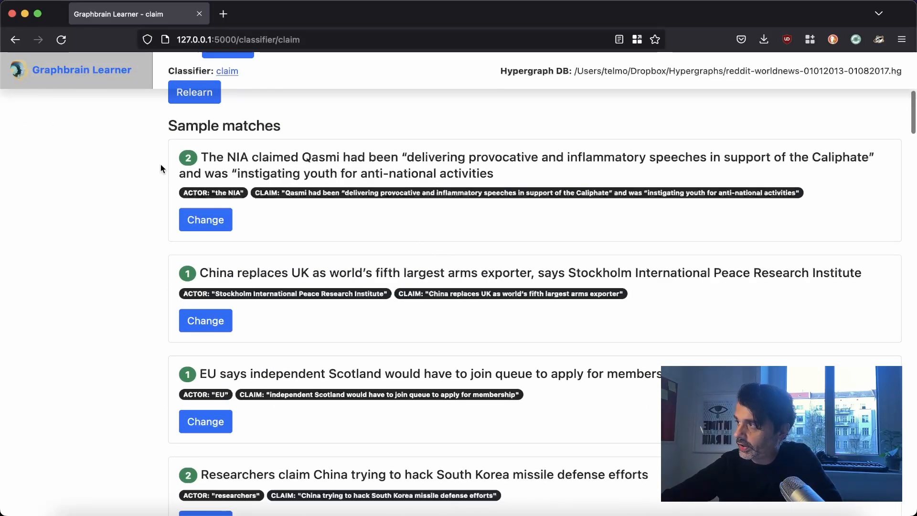
left_click(188, 157)
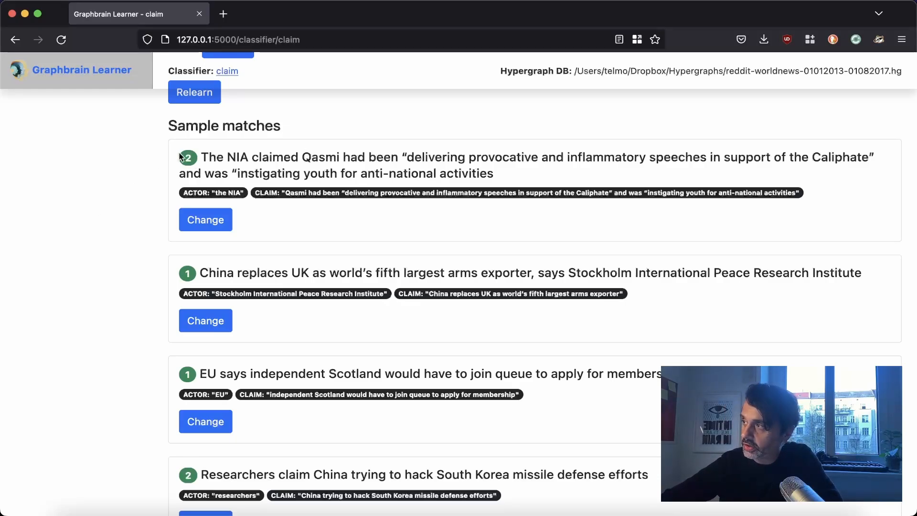
scroll(300, 273, "down", 5)
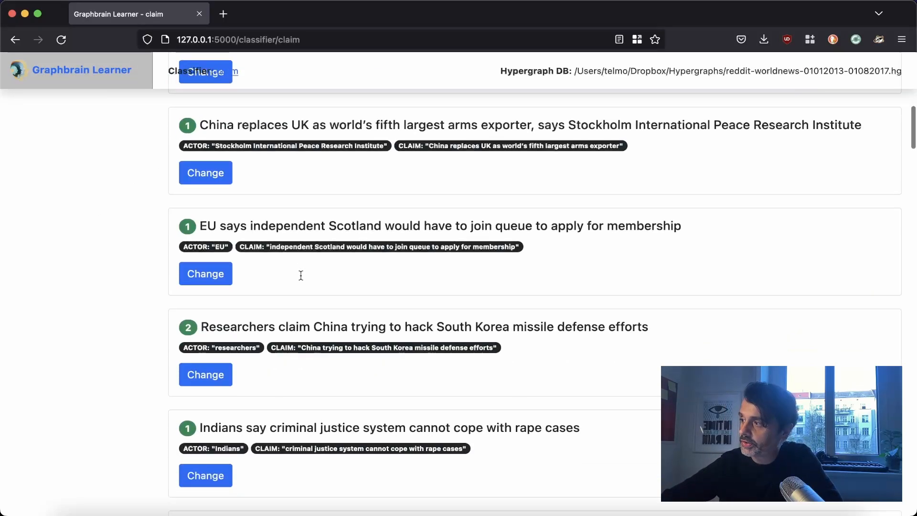
scroll(608, 294, "down", 3)
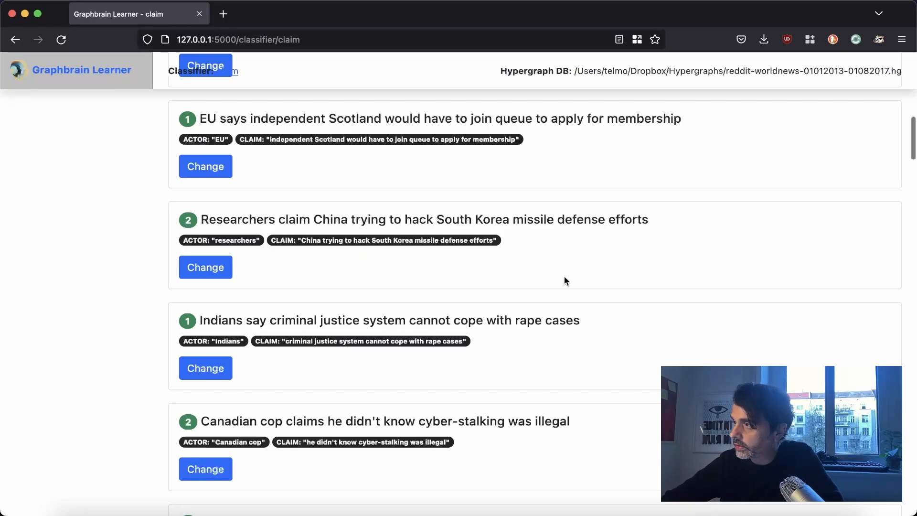
scroll(564, 280, "down", 3)
scroll(564, 277, "up", 1)
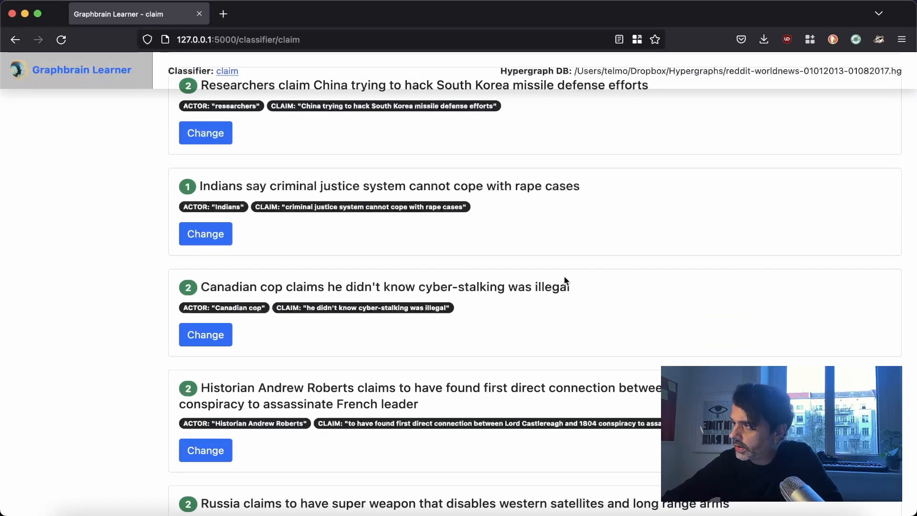
scroll(565, 280, "down", 1)
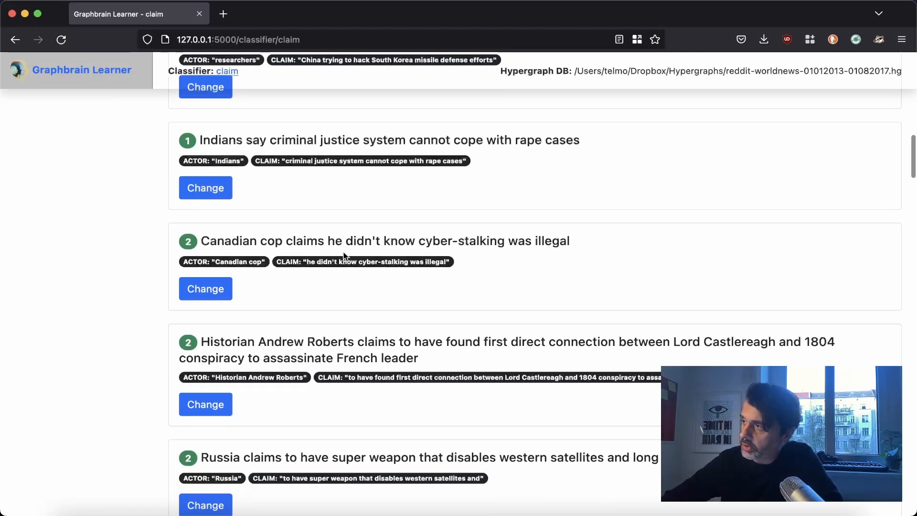
scroll(549, 254, "down", 2)
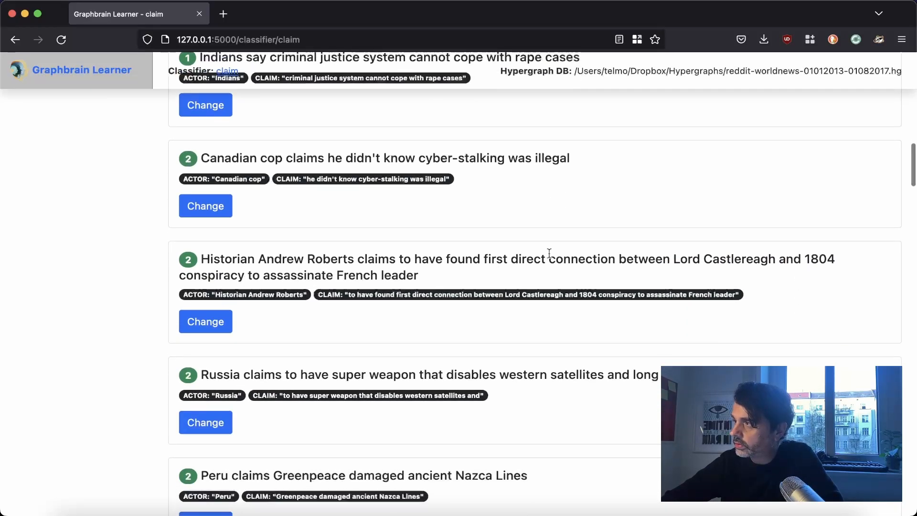
scroll(549, 254, "down", 1)
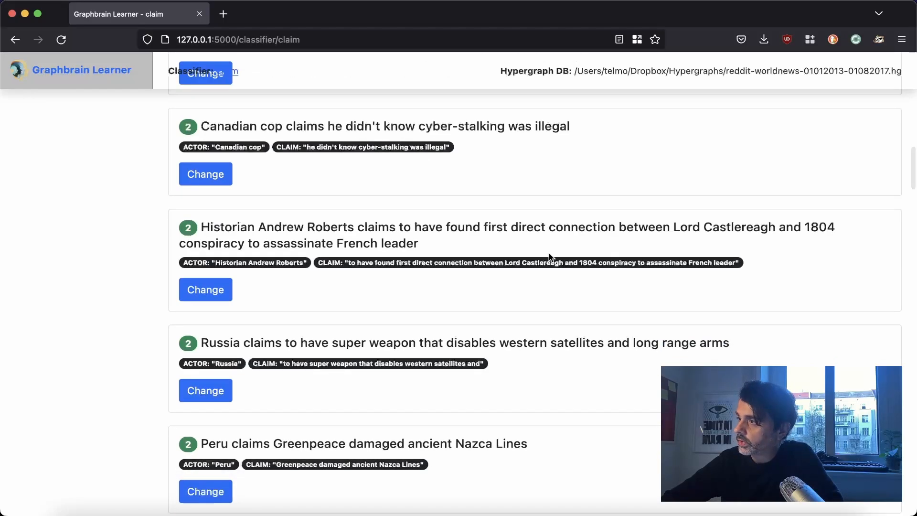
scroll(549, 257, "down", 1)
scroll(549, 257, "down", 2)
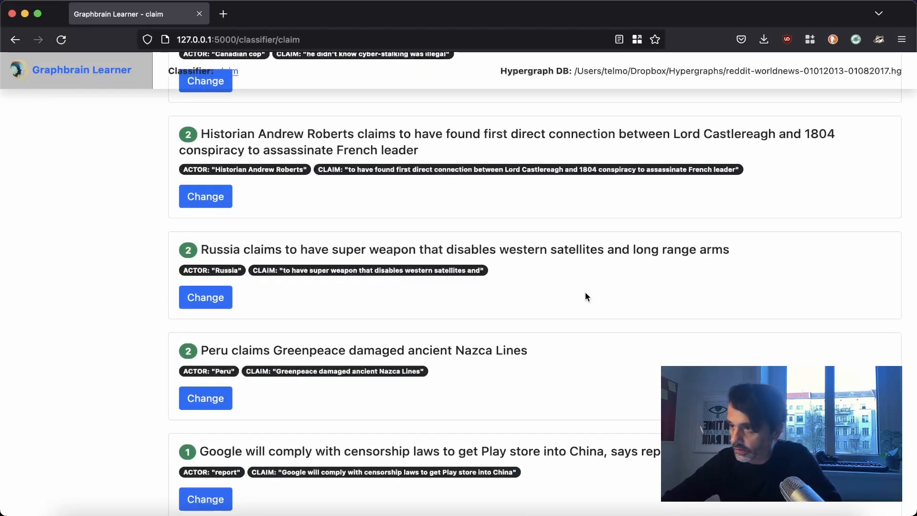
scroll(585, 293, "up", 15)
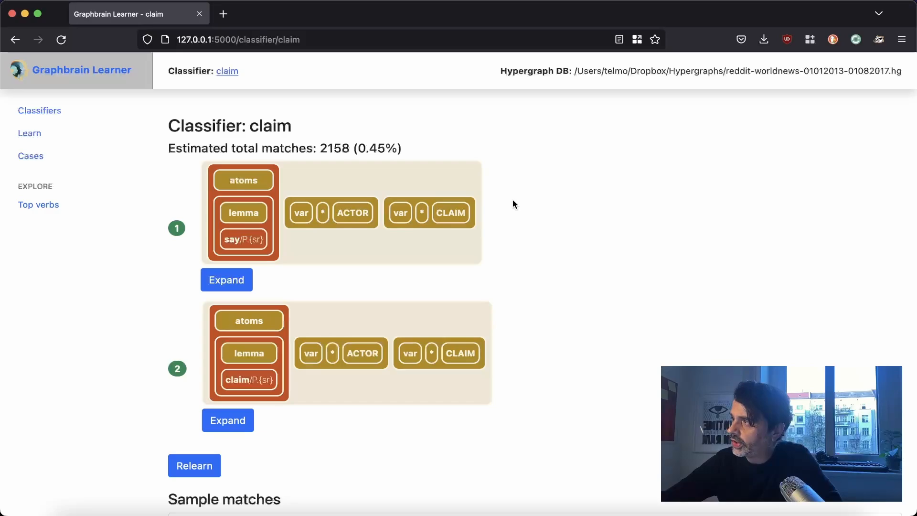
Review the claim classifier's saved positive and negative cases, and return to its overview to examine the patterns and refreshed sample matches
left_click(31, 156)
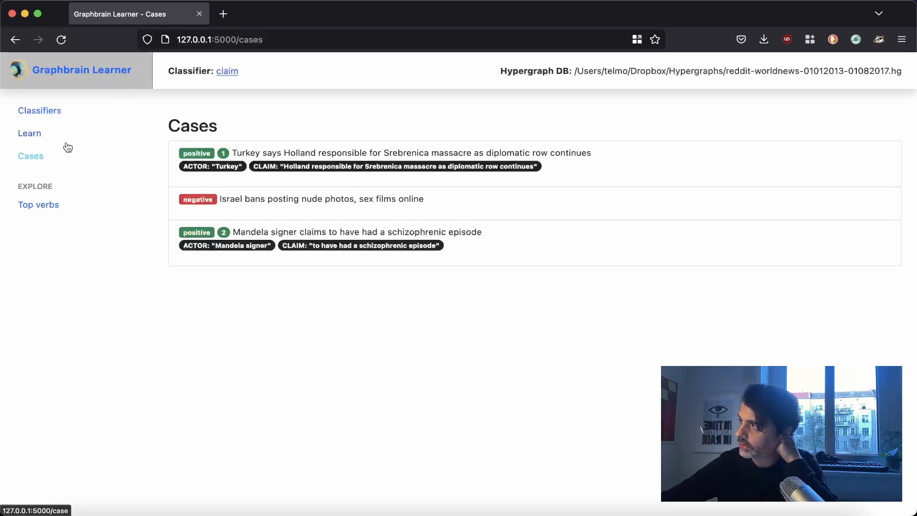
left_click(227, 72)
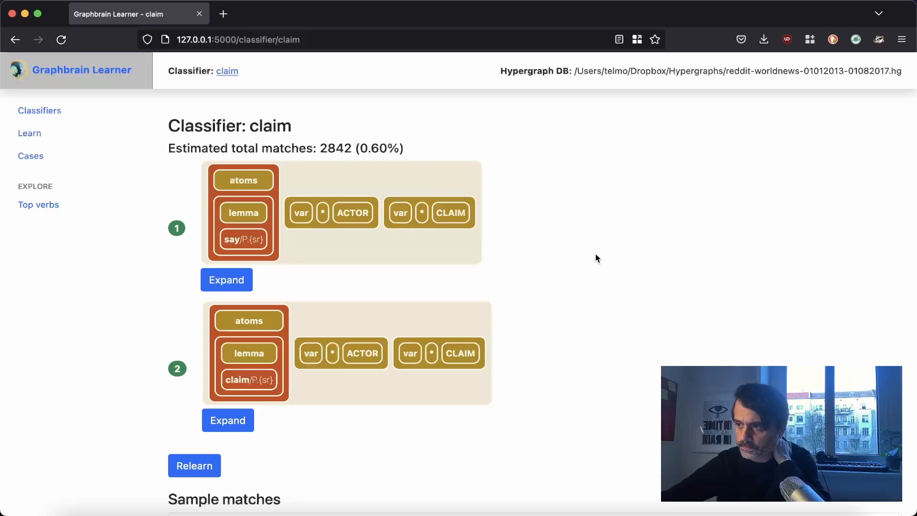
scroll(596, 258, "down", 3)
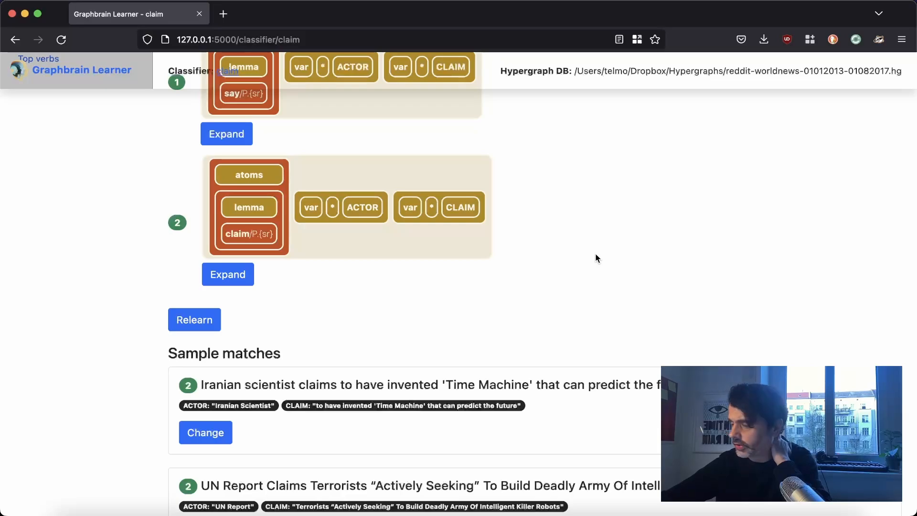
scroll(596, 258, "up", 5)
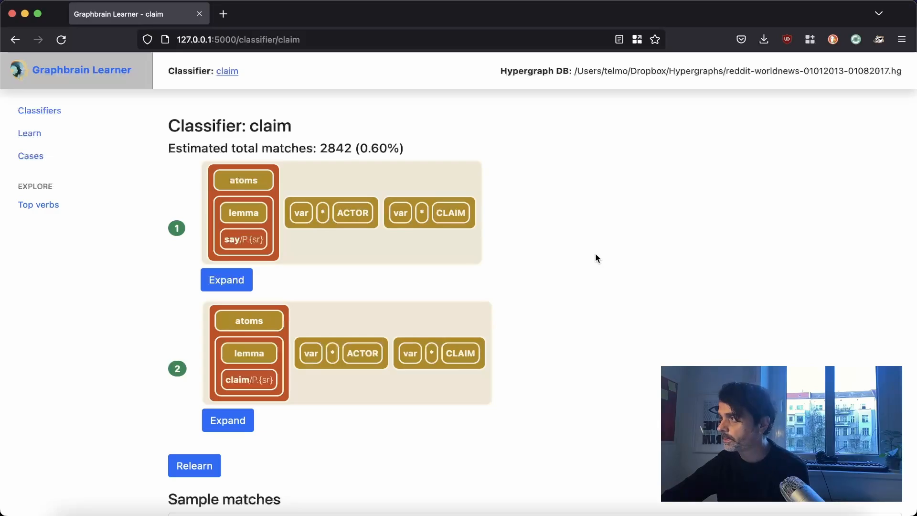
scroll(566, 194, "down", 5)
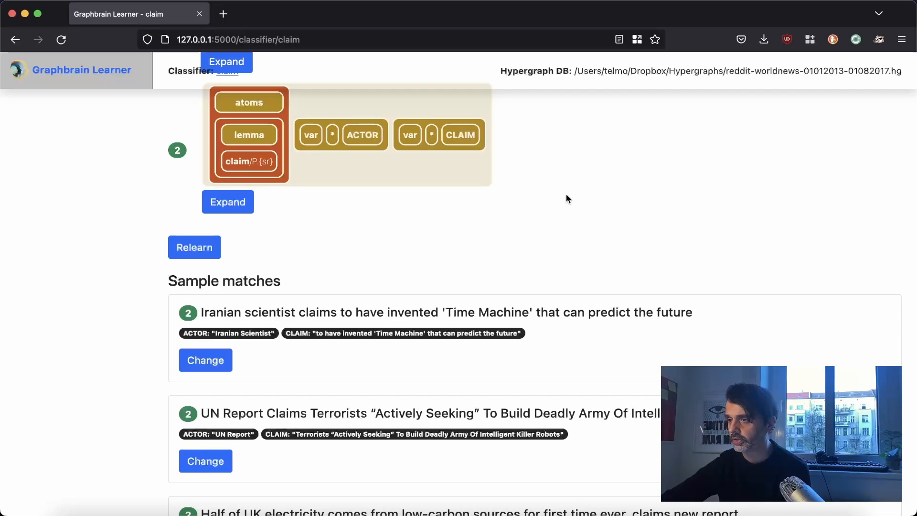
scroll(566, 198, "up", 5)
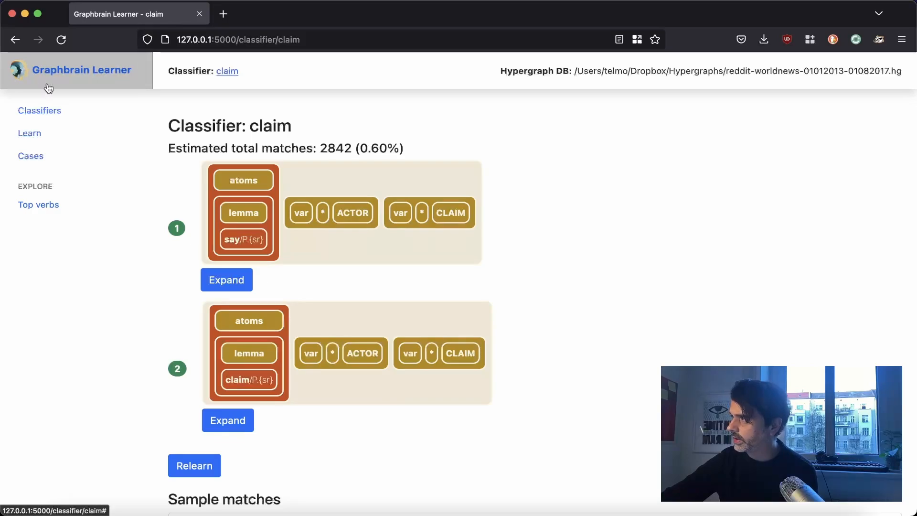
Create a new classifier named "conflict" and open it
left_click(47, 113)
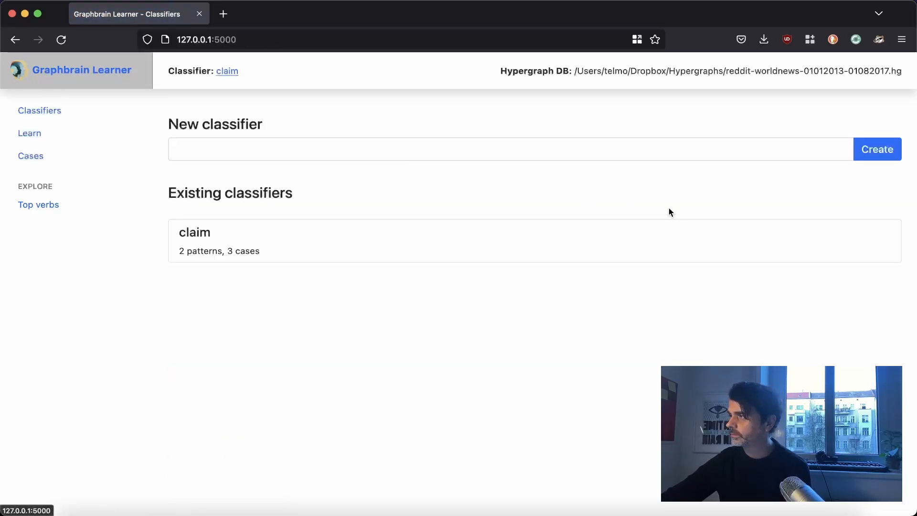
left_click(391, 151)
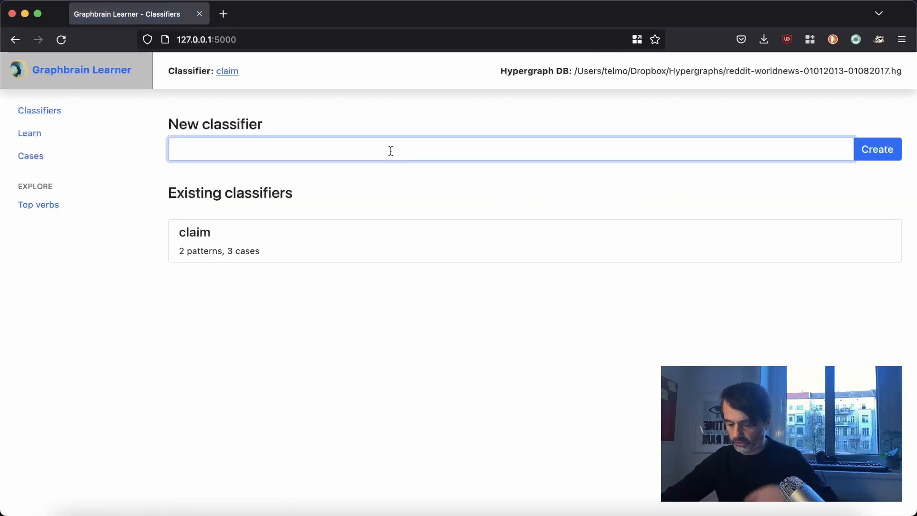
type("conf")
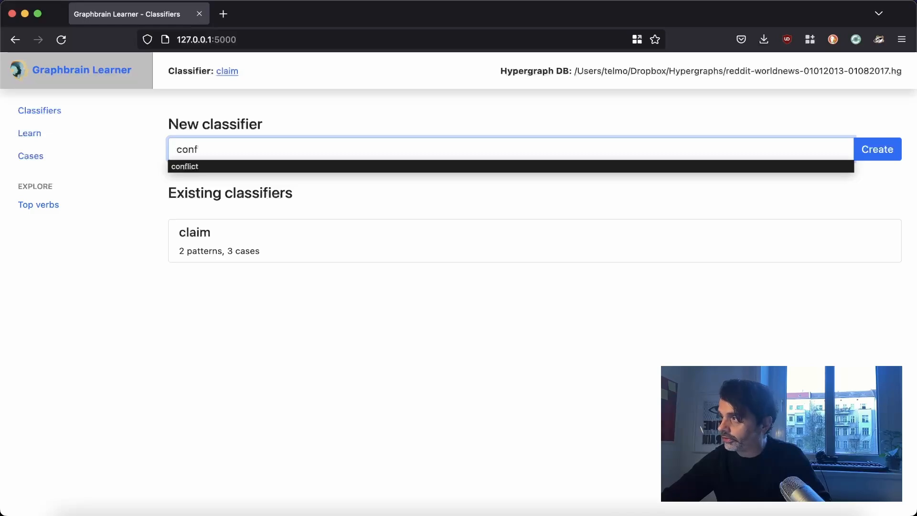
type("lict")
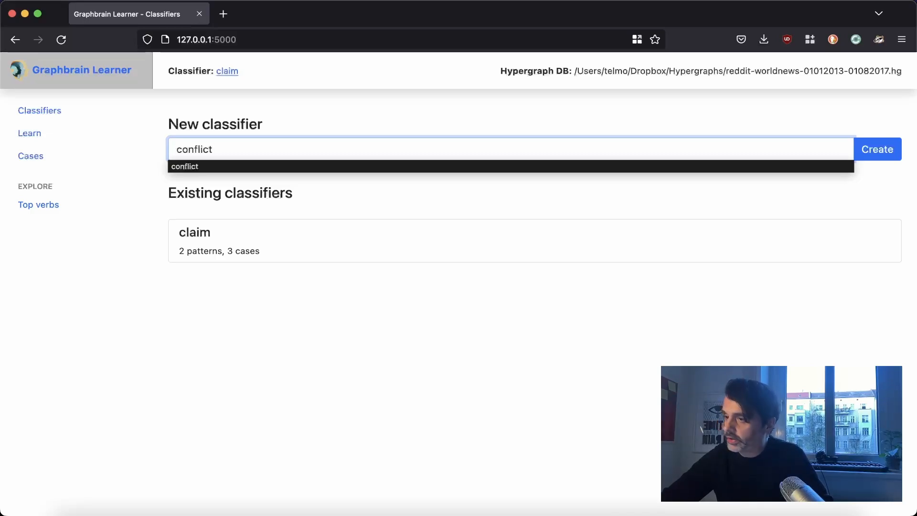
key("Return")
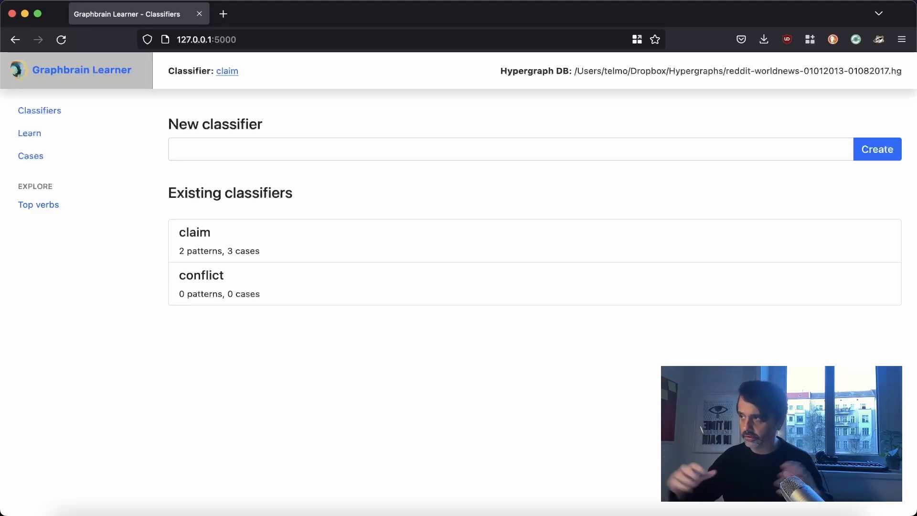
left_click(388, 298)
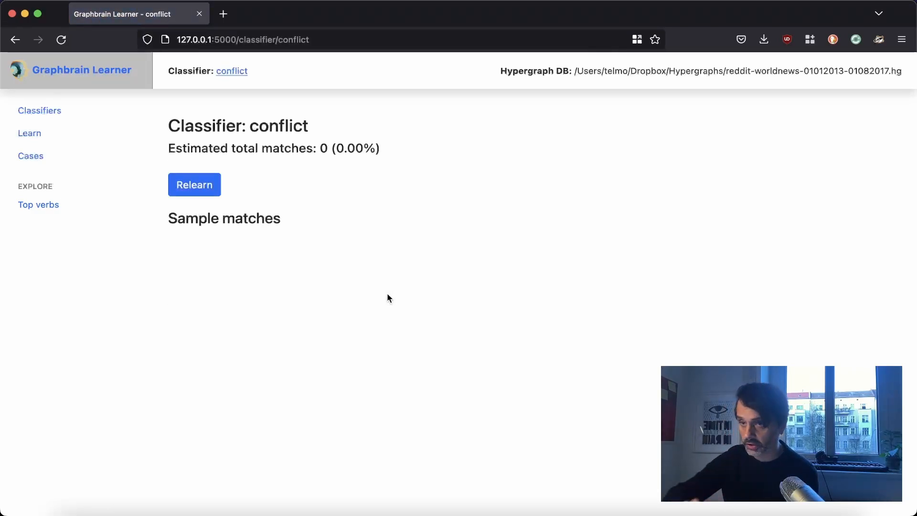
Browse the top verbs, list the sentences for "accuses", and open "Turkey accuses Russia of ethnic cleansing" as a case
left_click(41, 205)
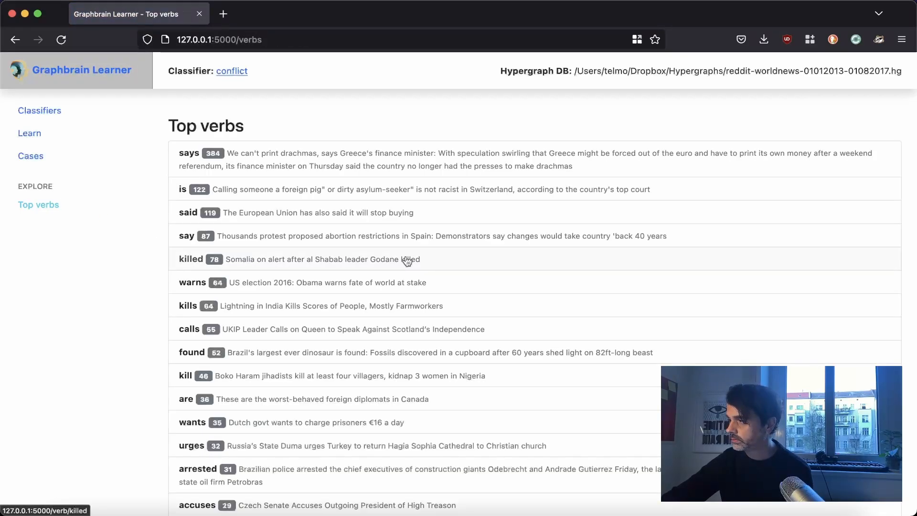
scroll(407, 261, "down", 1)
scroll(407, 260, "down", 2)
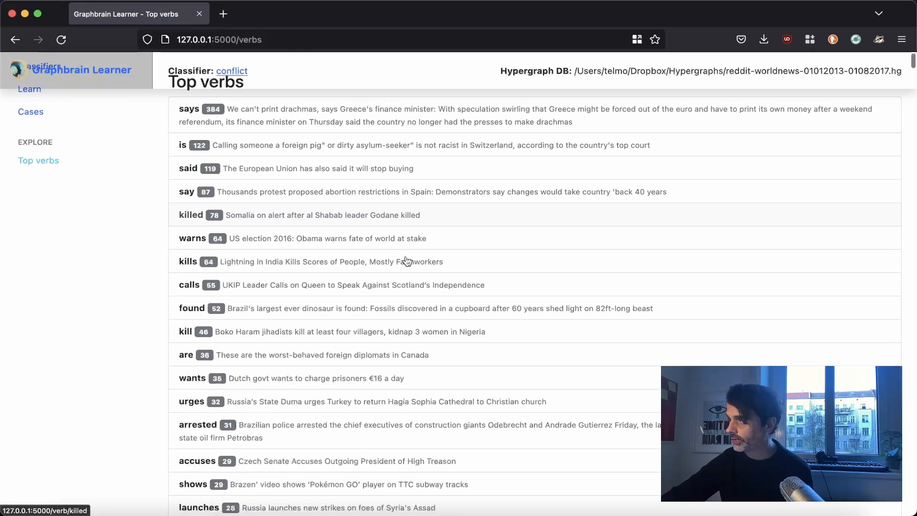
scroll(407, 260, "down", 4)
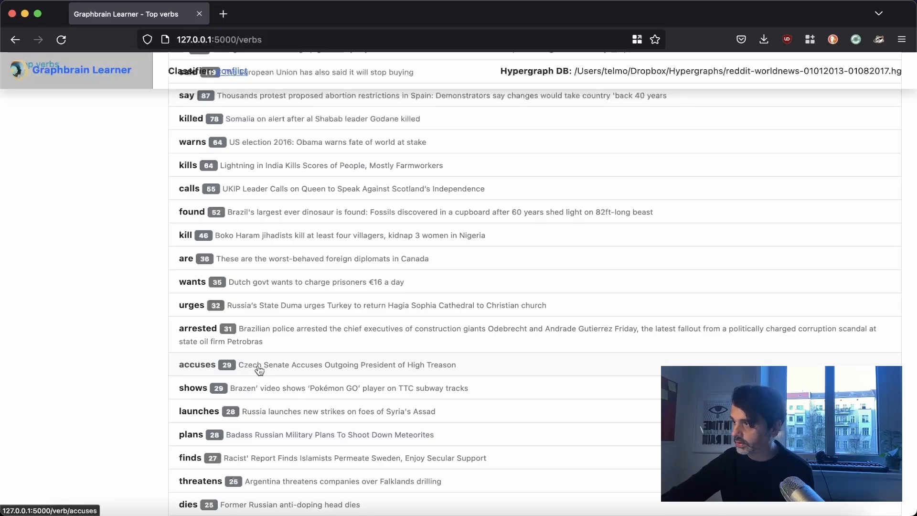
left_click(404, 375)
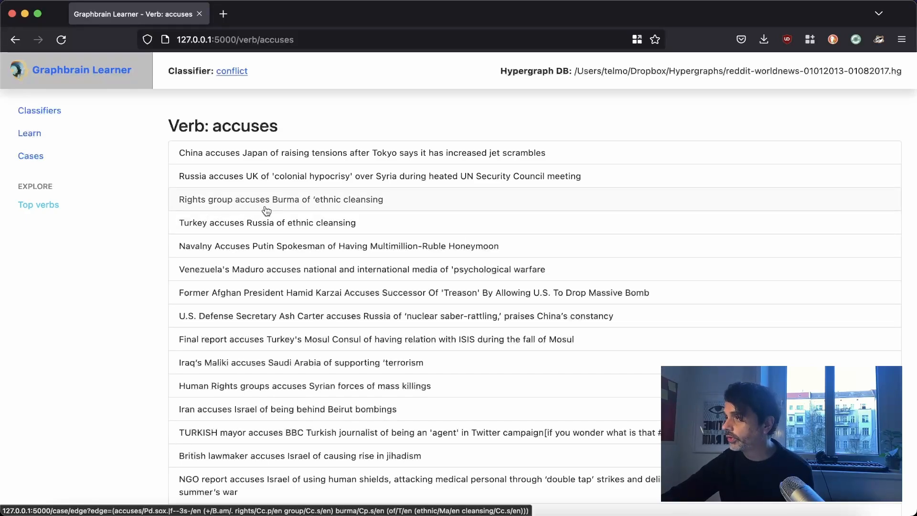
left_click(395, 225)
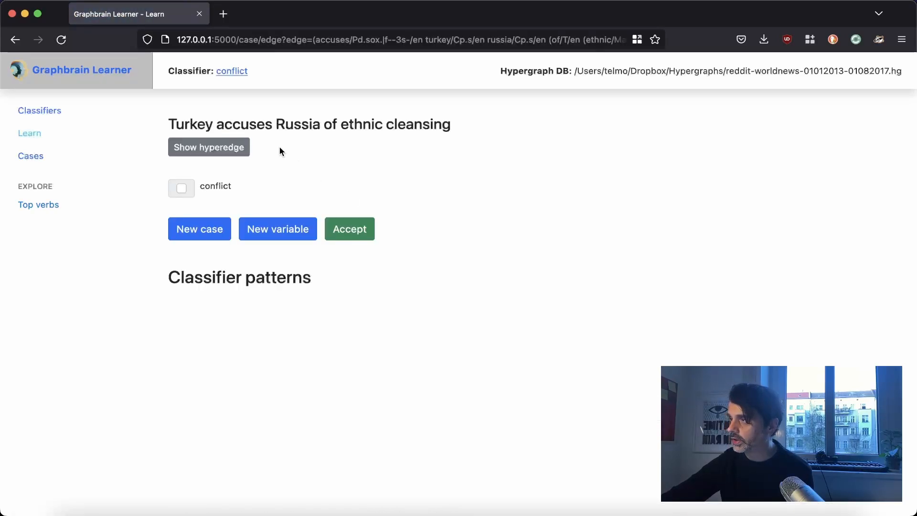
Mark the Turkey sentence as a positive conflict case and add three empty variables to it
left_click(180, 189)
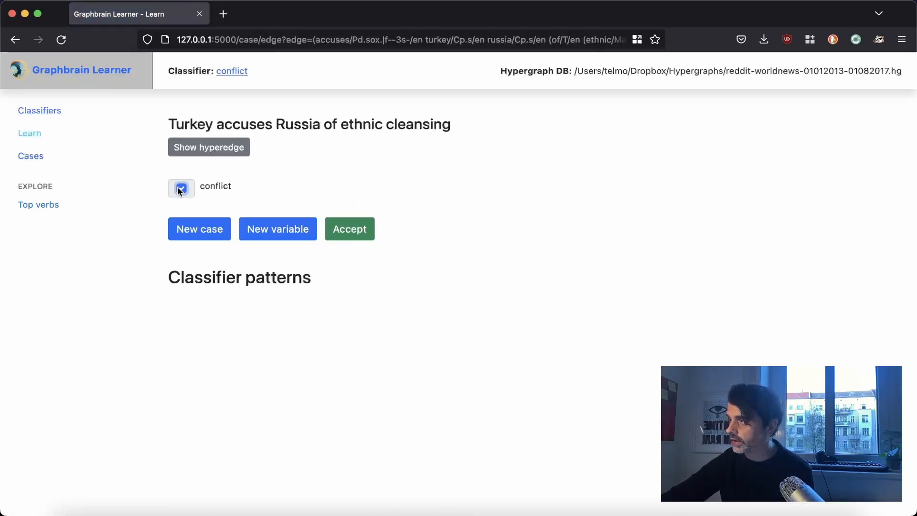
left_click(285, 231)
left_click(286, 250)
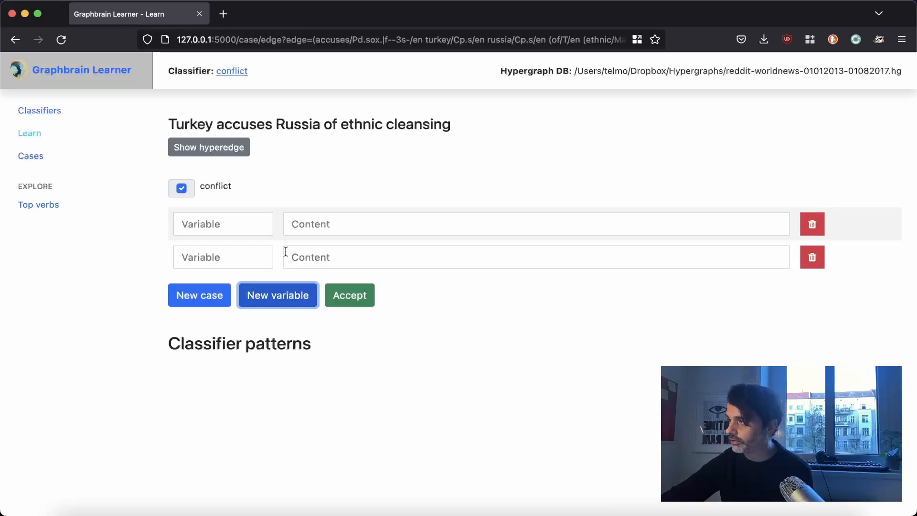
left_click(280, 298)
Name the three variables ORIG, TARG and CONTEXT
left_click(233, 234)
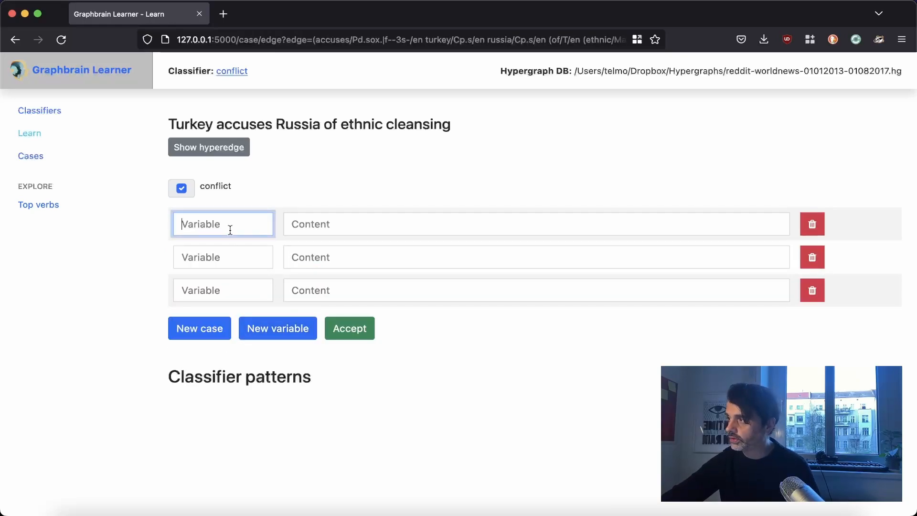
type("ORIG")
left_click(235, 260)
type("TARG")
left_click(240, 286)
type("TOP")
key("BackSpace")
key("BackSpace")
key("BackSpace")
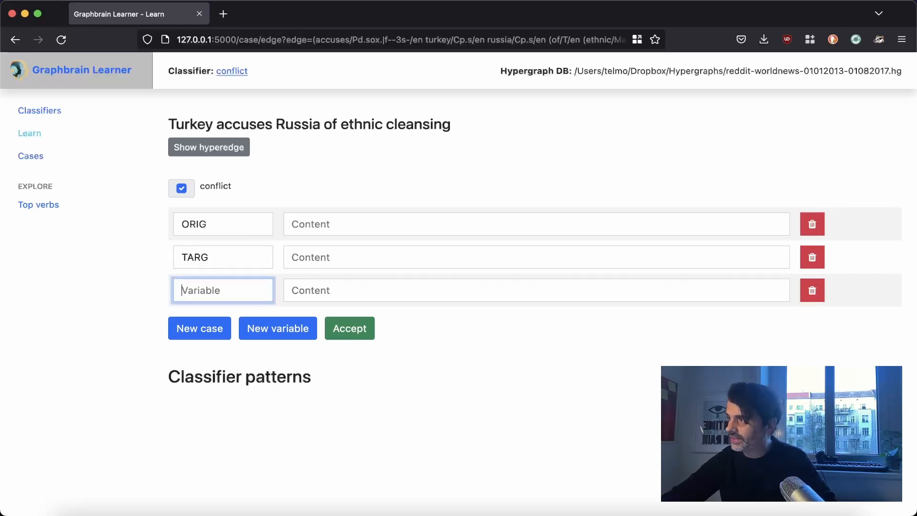
type("CONTEXT")
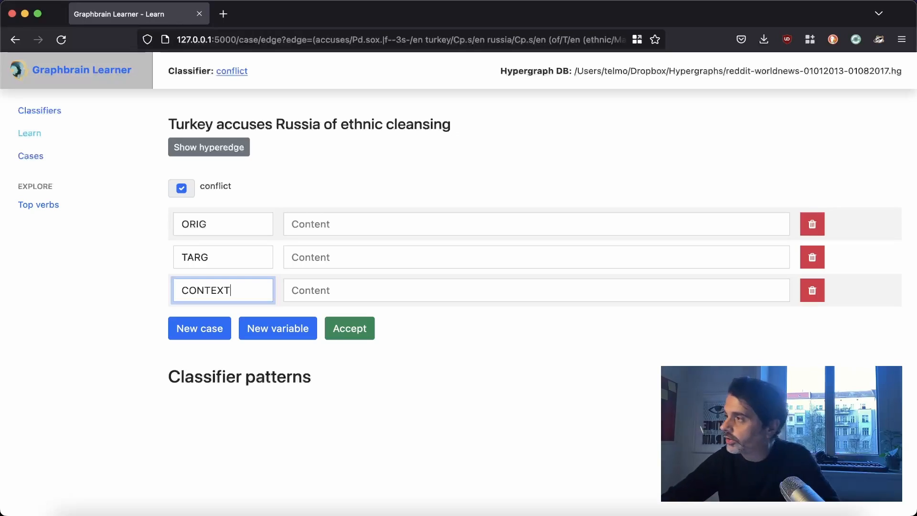
Fill ORIG with "Turkey" and TARG with "Russia", copying both words from the sentence
left_click(303, 219)
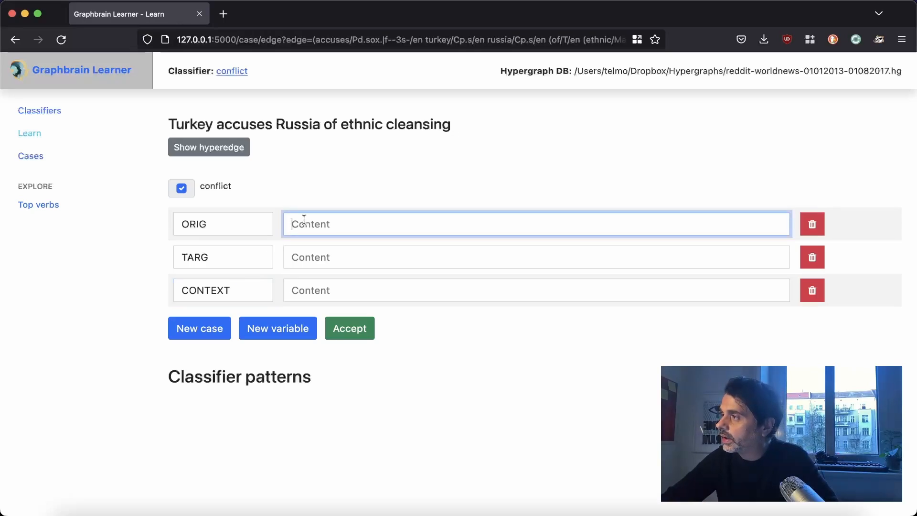
double_click(192, 124)
key("super+c")
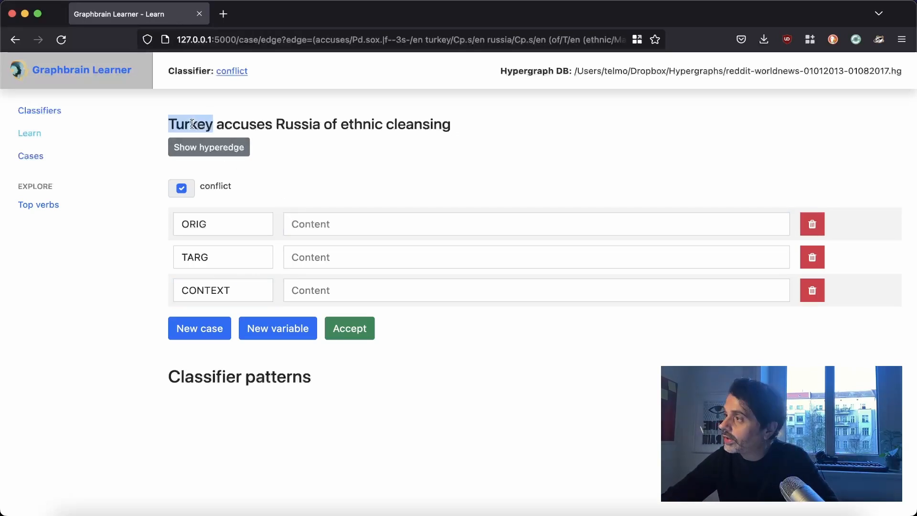
left_click(337, 224)
key("super+v")
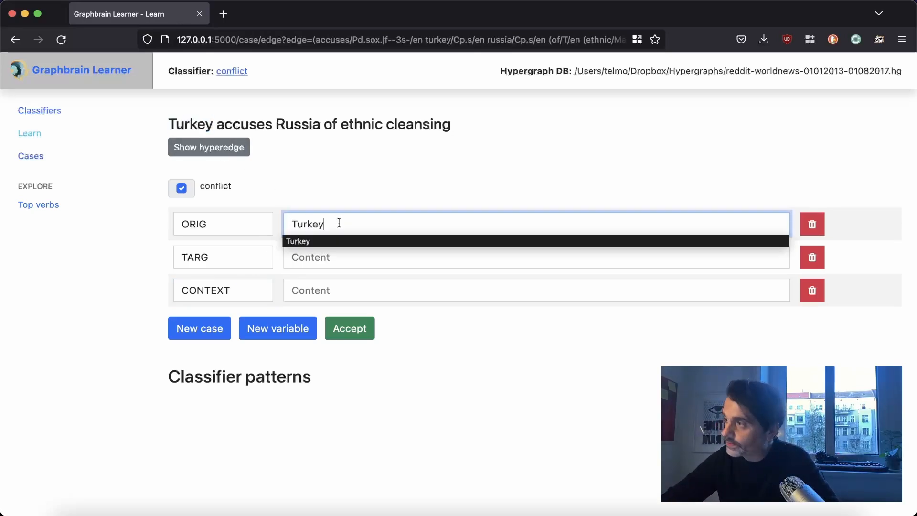
double_click(298, 125)
key("super+c")
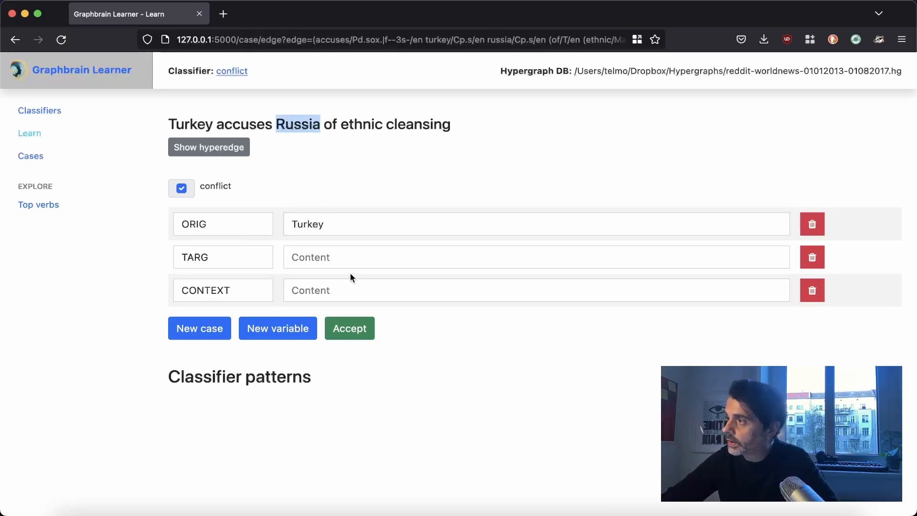
left_click(343, 261)
key("super+v")
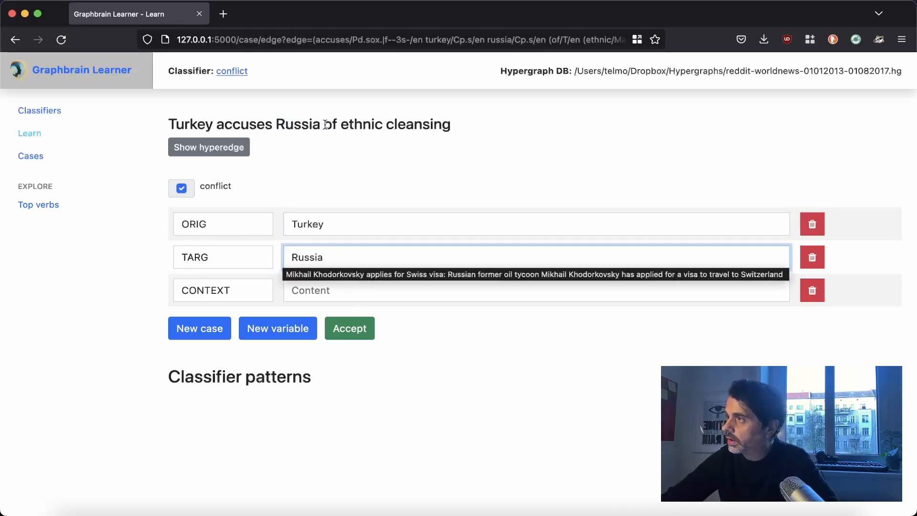
Fill CONTEXT with "ethnic cleansing" copied from the sentence, and accept the case
left_click(343, 118)
left_click_drag(342, 124, 461, 124)
key("super+c")
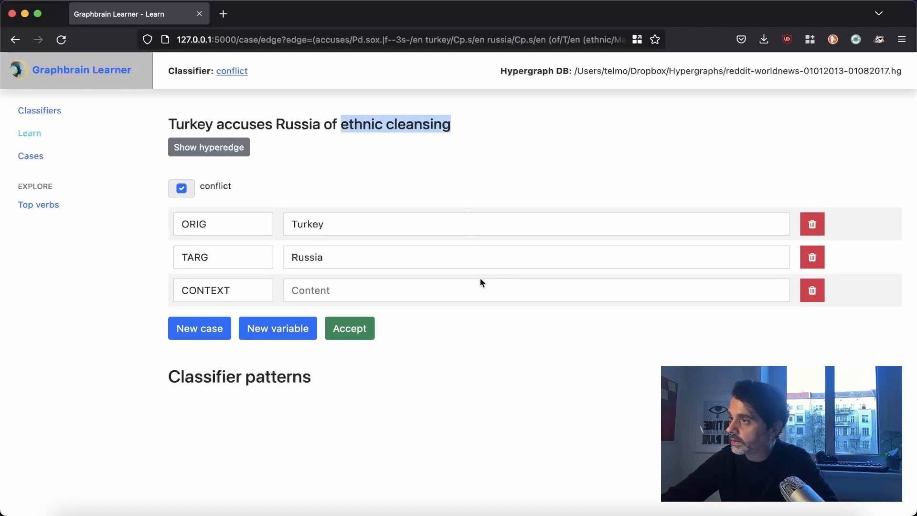
left_click(486, 295)
key("super+v")
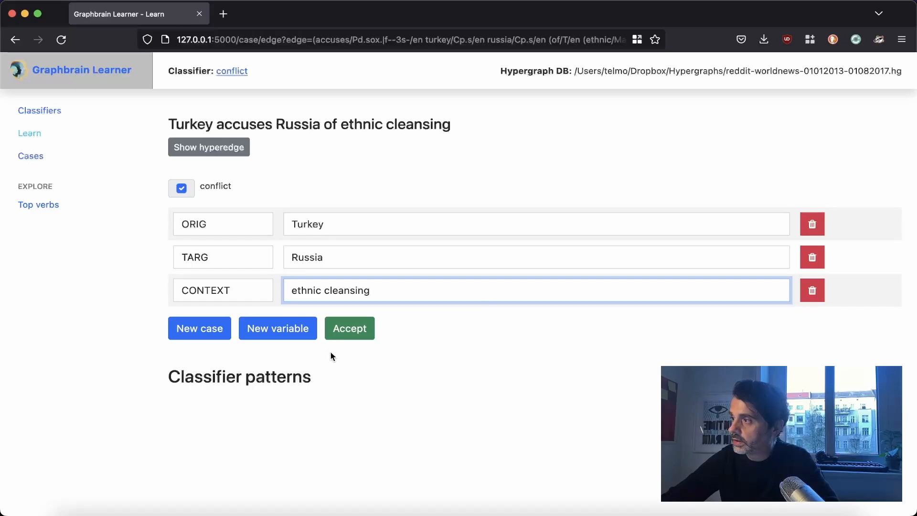
left_click(347, 337)
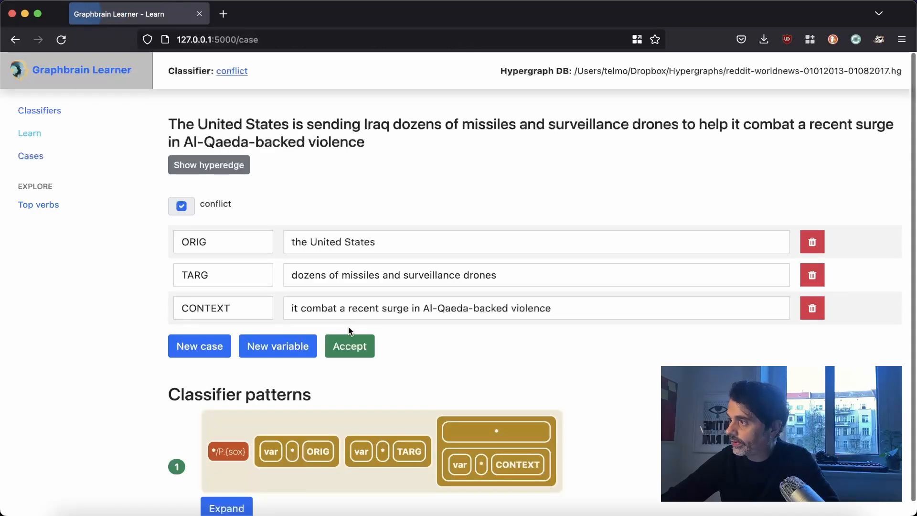
Show the hyperedge of the suggested United States sentence, compare it with the learned conflict pattern, and hide it again
scroll(577, 388, "down", 1)
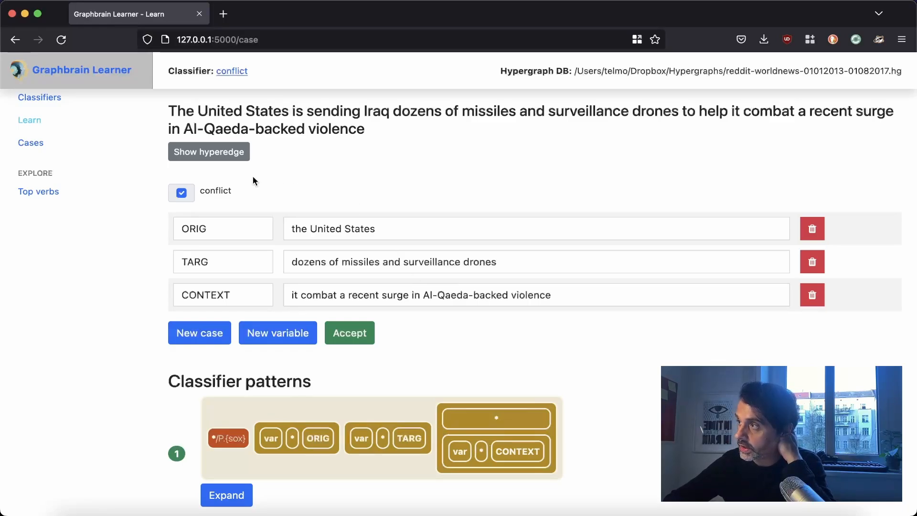
left_click(214, 159)
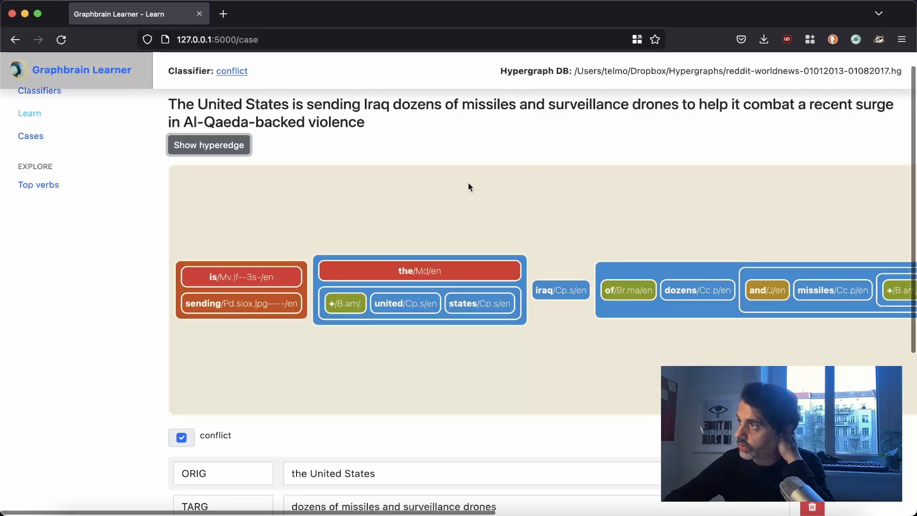
scroll(470, 185, "down", 5)
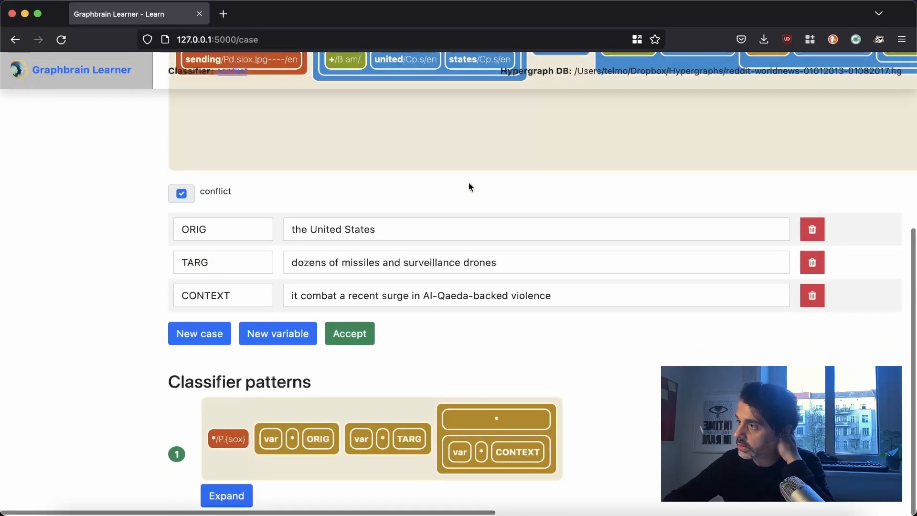
scroll(469, 185, "up", 4)
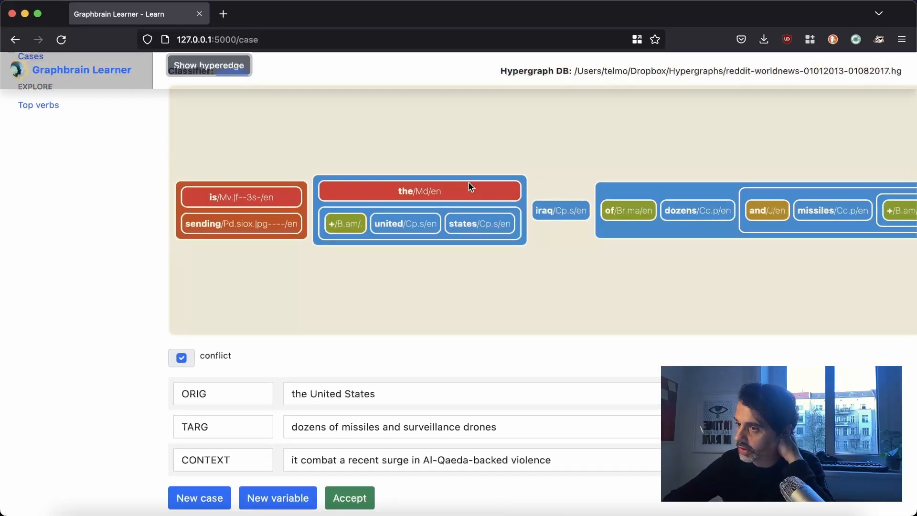
scroll(469, 187, "down", 4)
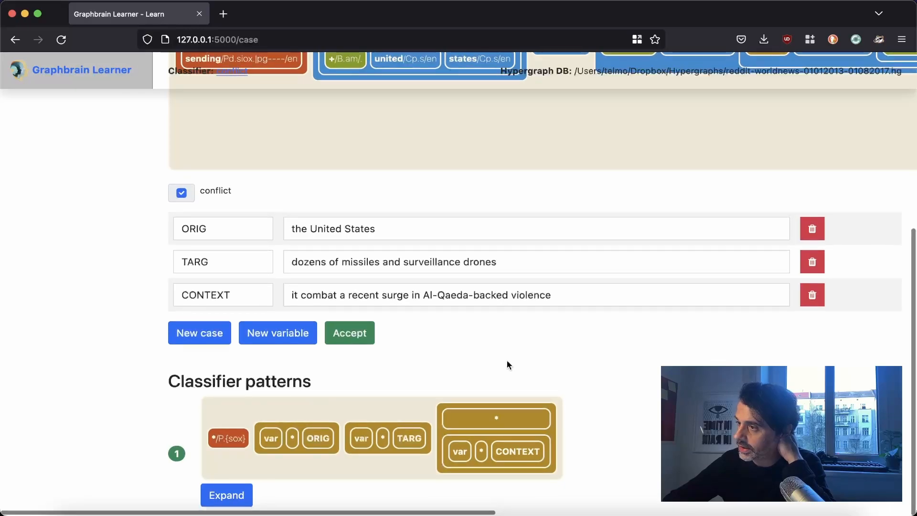
scroll(451, 248, "up", 5)
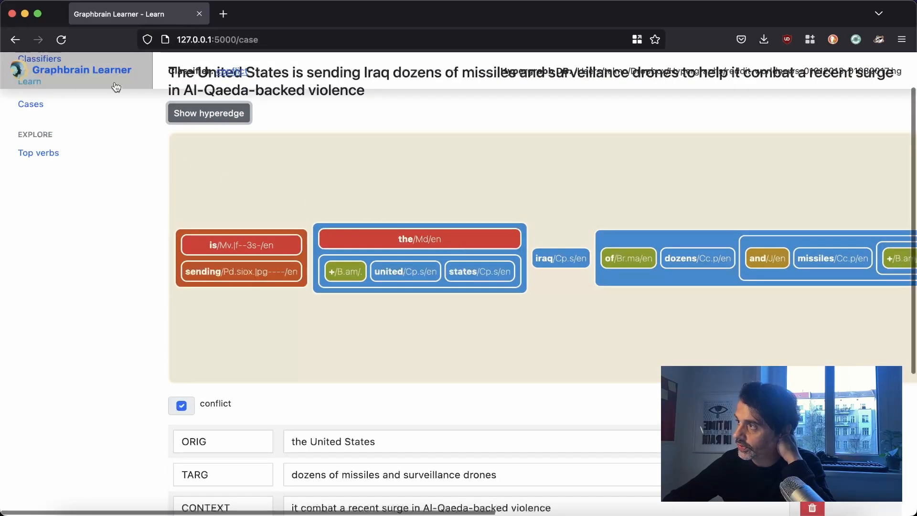
left_click(210, 115)
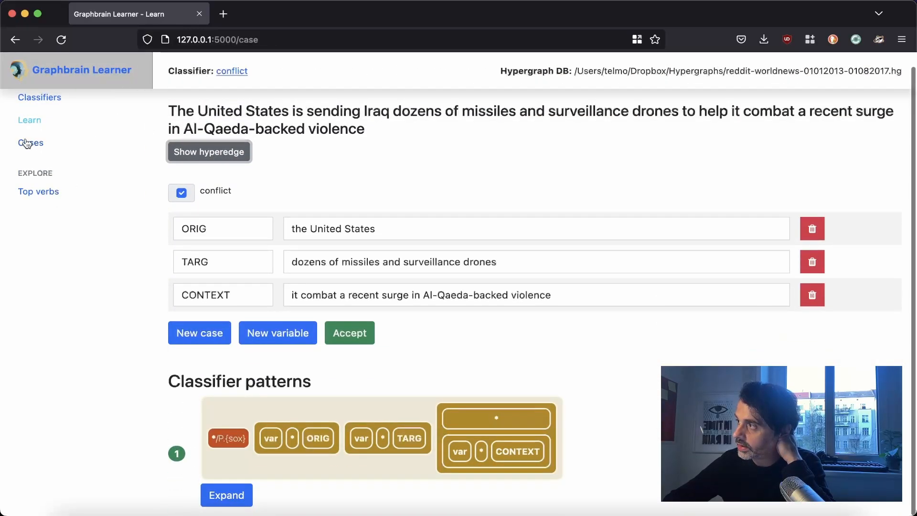
Open the saved Turkey case from the cases list, show its hyperedge, and compare it with the learned pattern
left_click(27, 143)
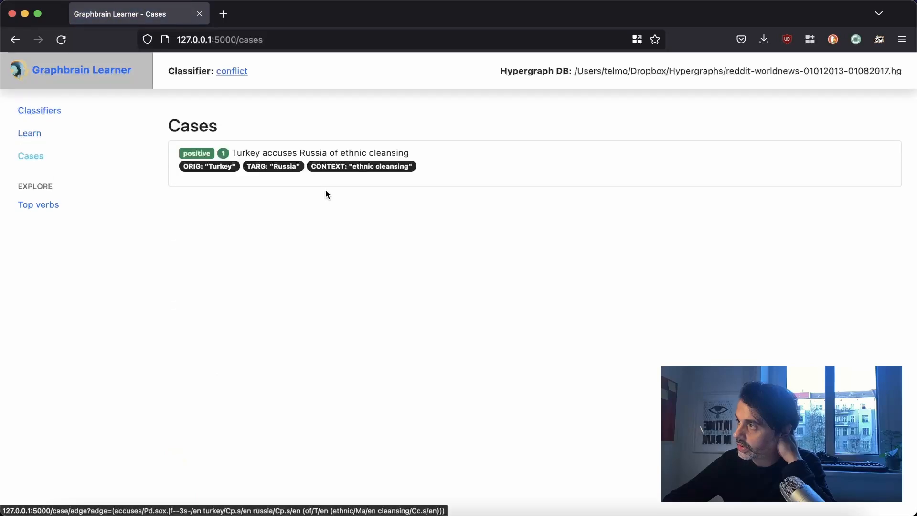
left_click(443, 150)
left_click(209, 147)
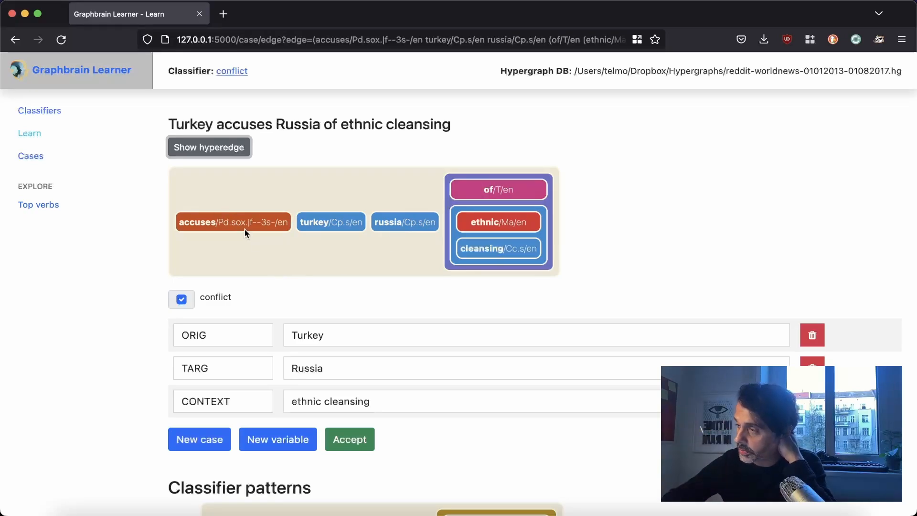
scroll(245, 230, "down", 3)
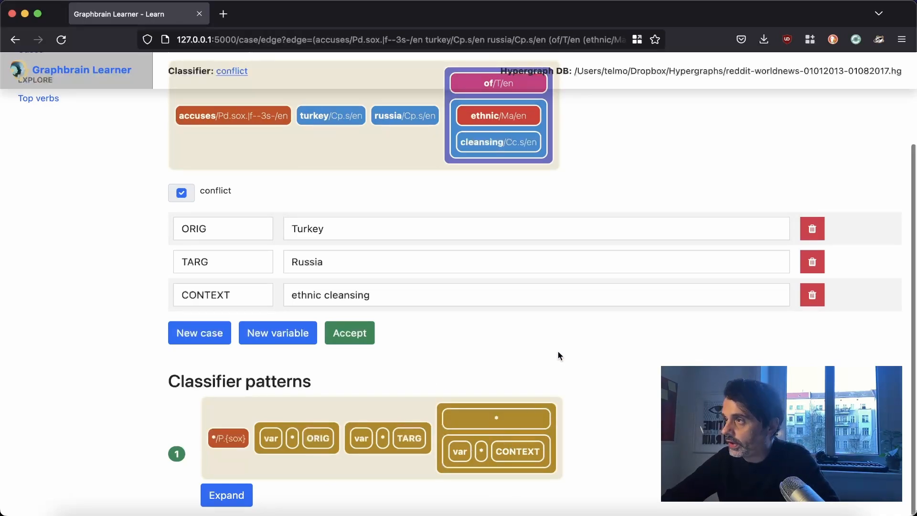
scroll(558, 354, "up", 3)
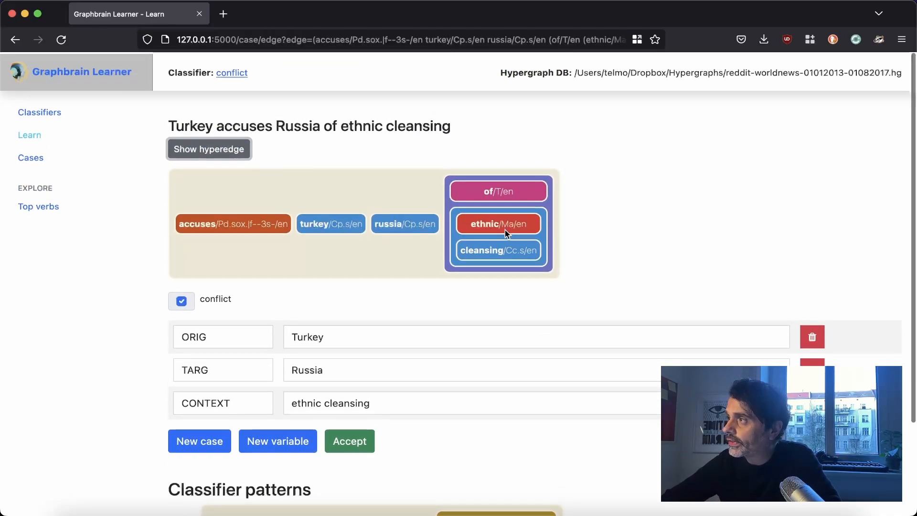
Read through the conflict classifier's sample matches on its overview, and open "The move could bring Islamist forces…" for changing
left_click(231, 71)
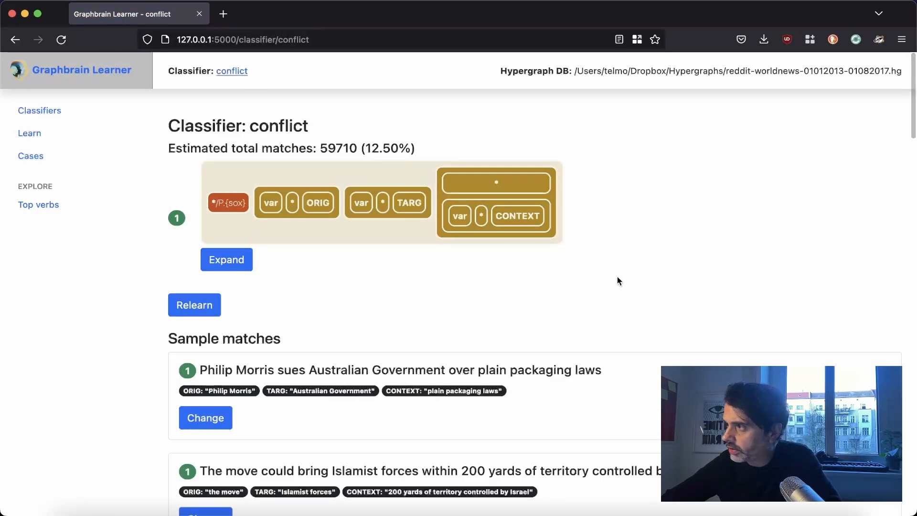
scroll(773, 276, "down", 3)
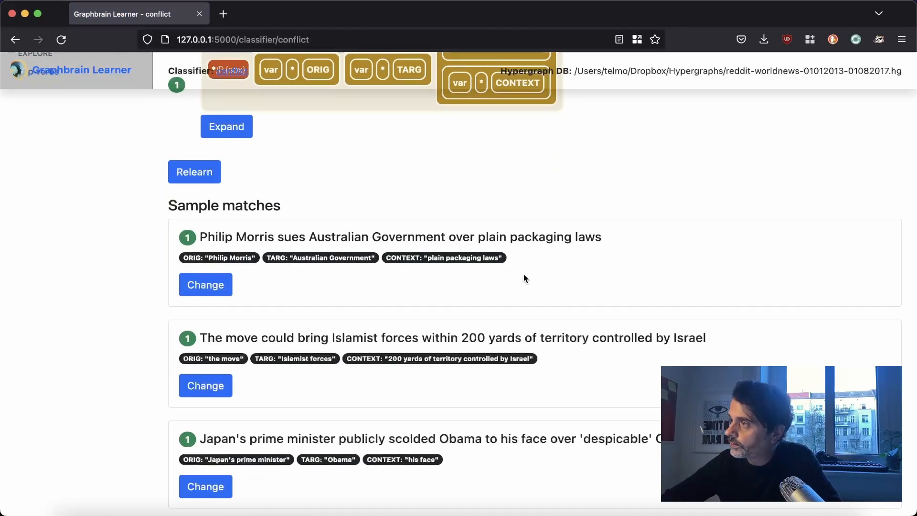
scroll(524, 275, "down", 1)
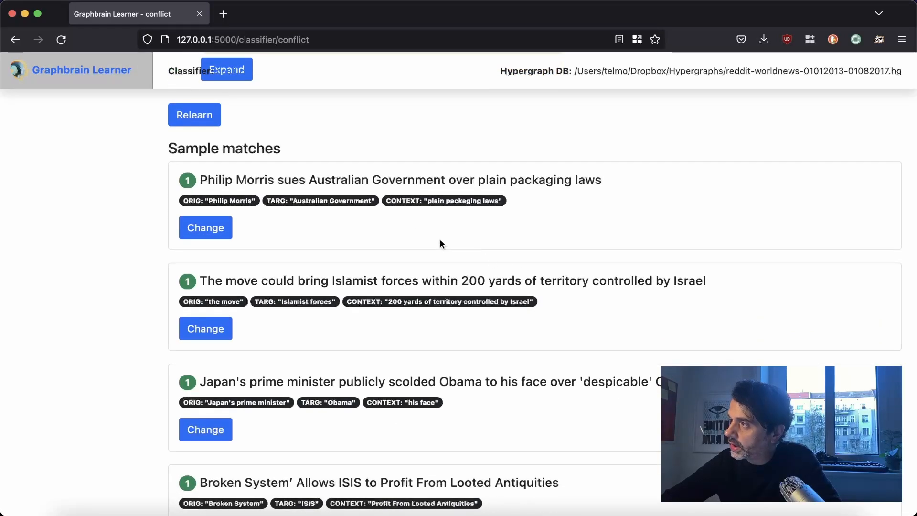
scroll(404, 227, "down", 1)
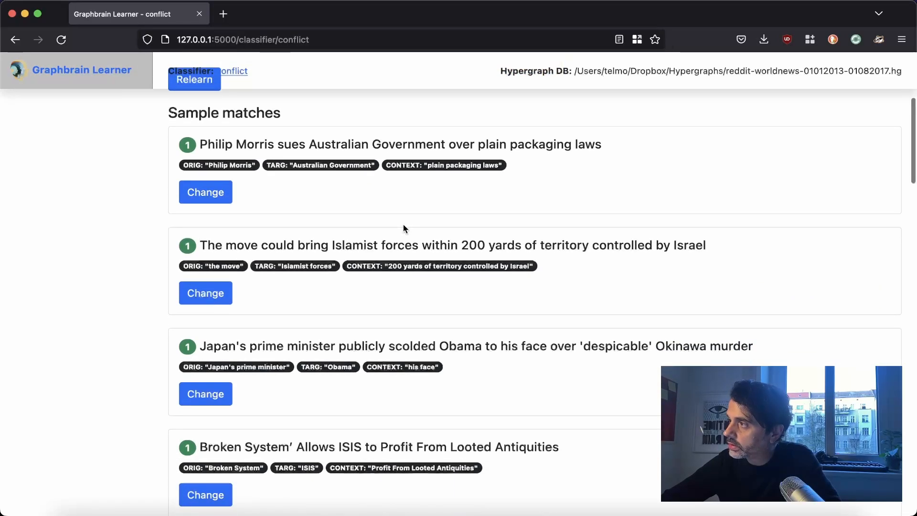
scroll(404, 228, "down", 1)
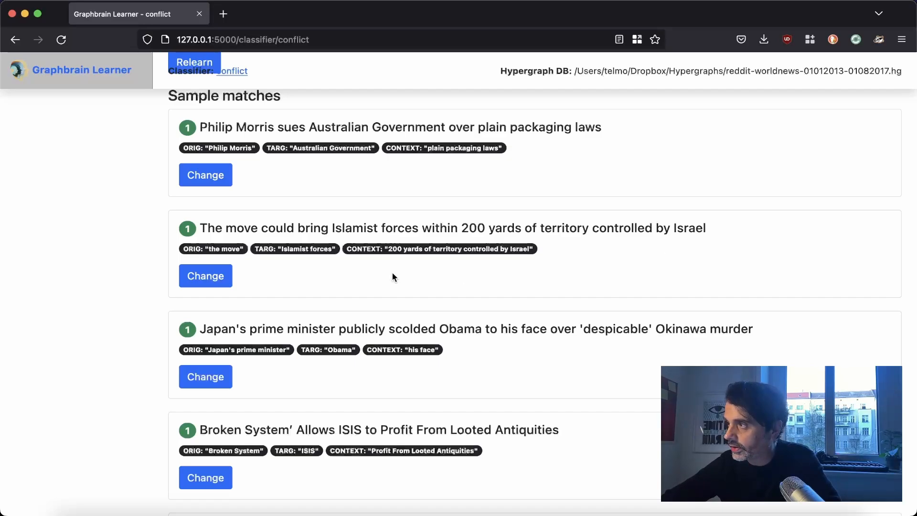
left_click(215, 278)
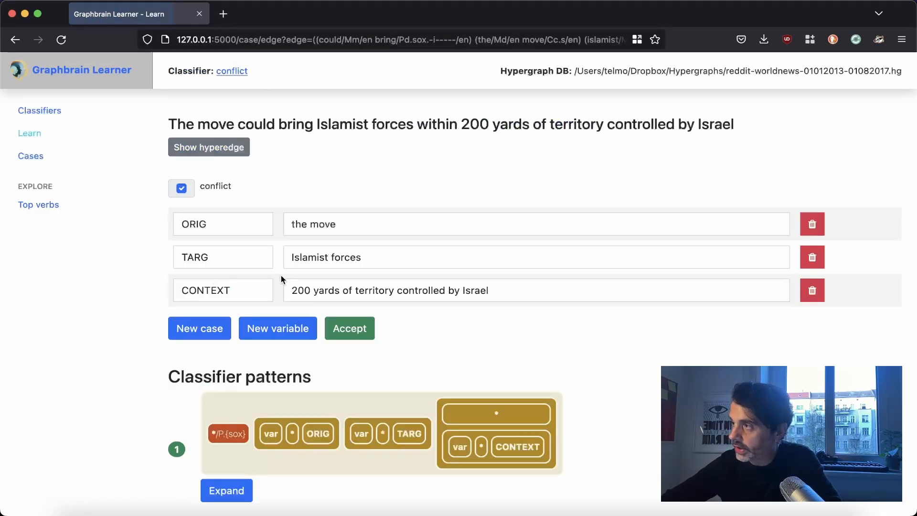
Unmark "The move could bring Islamist forces…" as a conflict sentence and accept the case
left_click(182, 189)
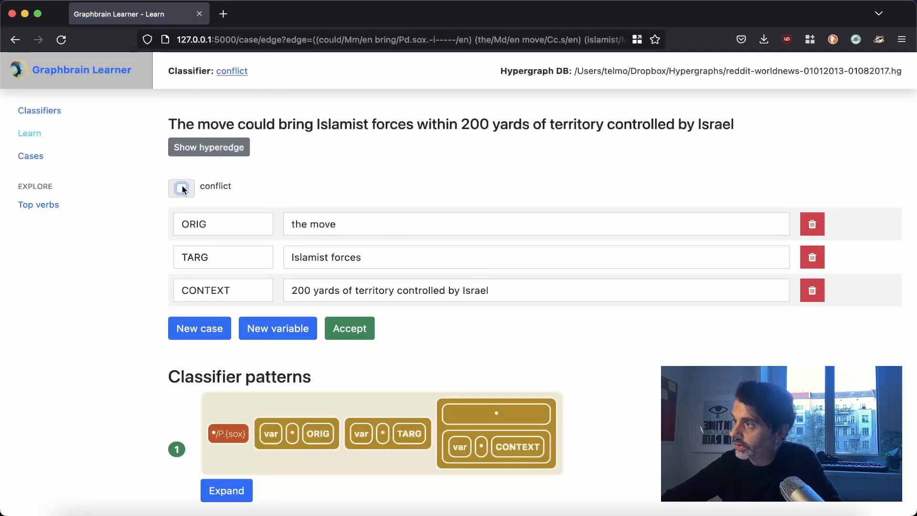
left_click(351, 334)
scroll(626, 364, "down", 1)
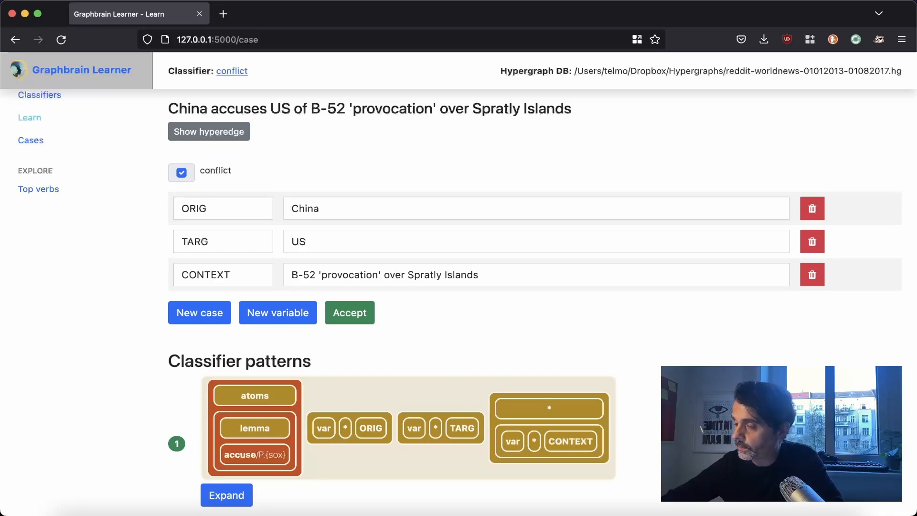
Open the conflict classifier's overview and read through its sample matches for the "accuse" pattern
key("super+Tab")
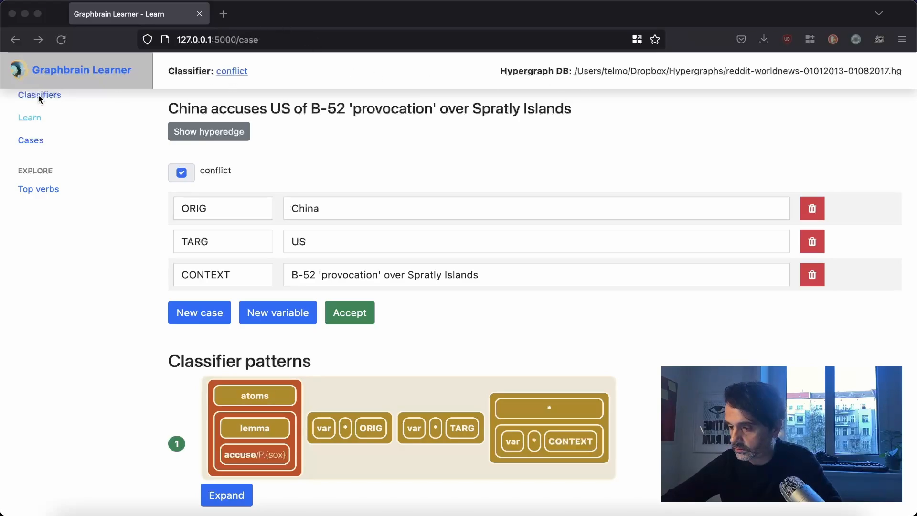
scroll(38, 96, "up", 1)
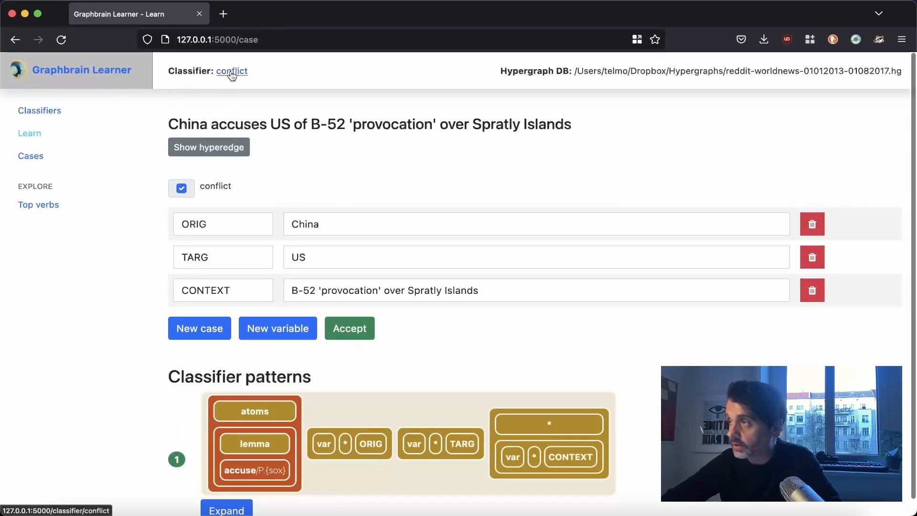
left_click(232, 73)
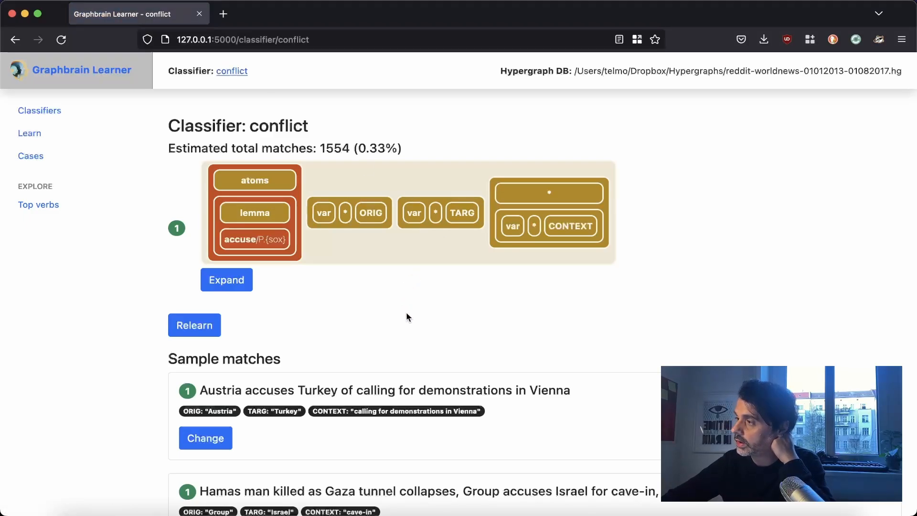
scroll(408, 317, "down", 5)
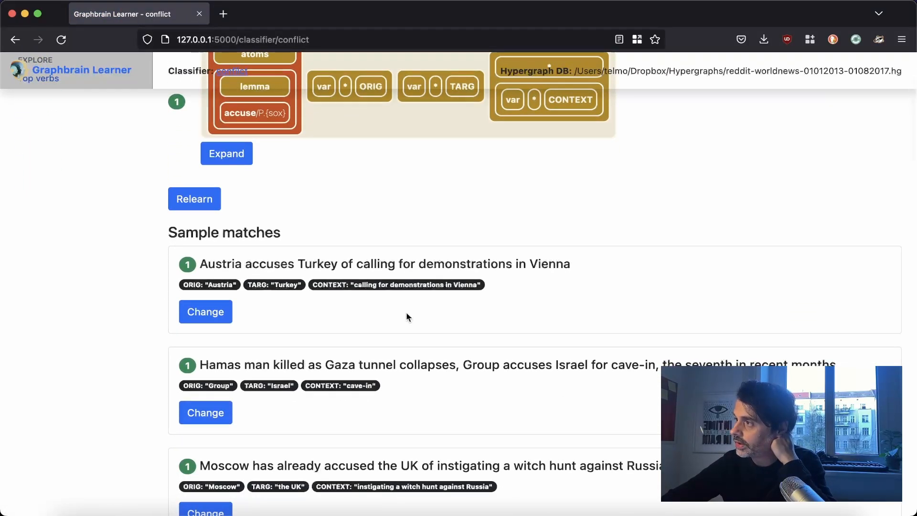
scroll(407, 317, "down", 1)
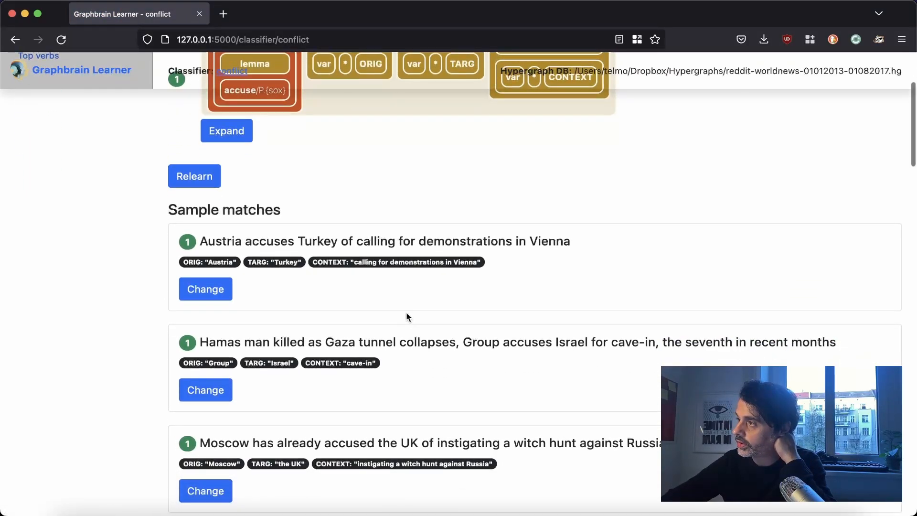
scroll(403, 273, "down", 5)
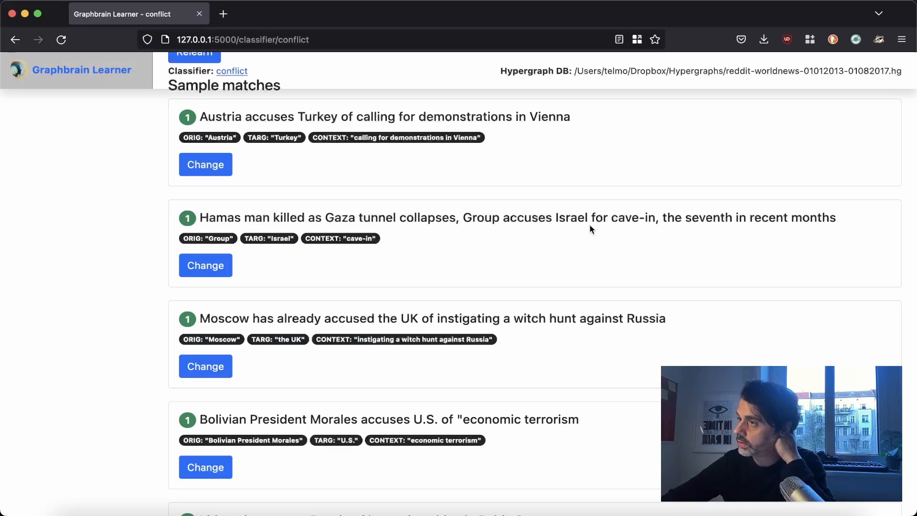
scroll(534, 242, "down", 3)
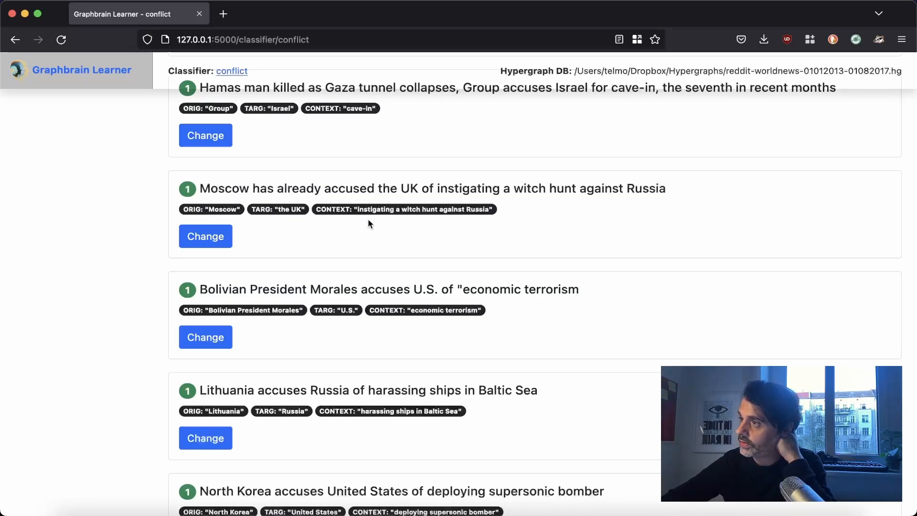
scroll(430, 220, "down", 4)
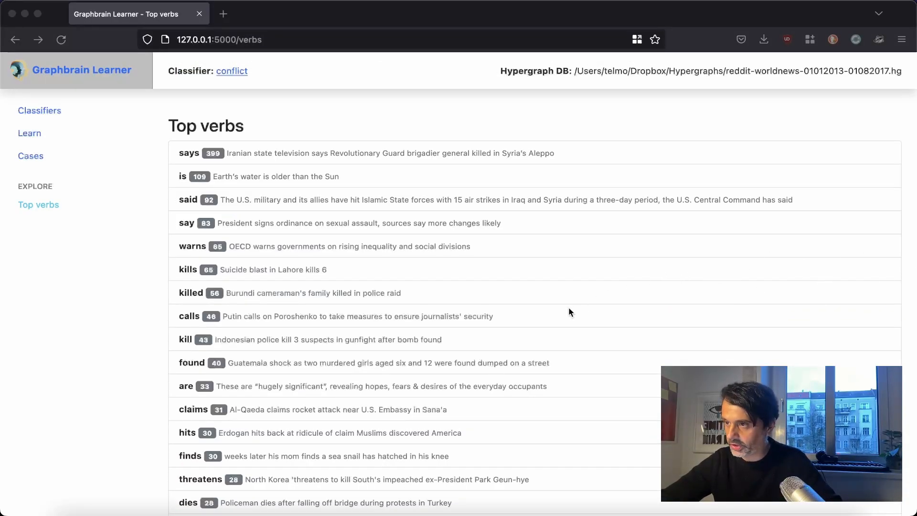
Open "threatens" from the top verbs and choose the sentence about Egypt threatening to arrest a British human rights lawyer
left_click(362, 476)
left_click(388, 480)
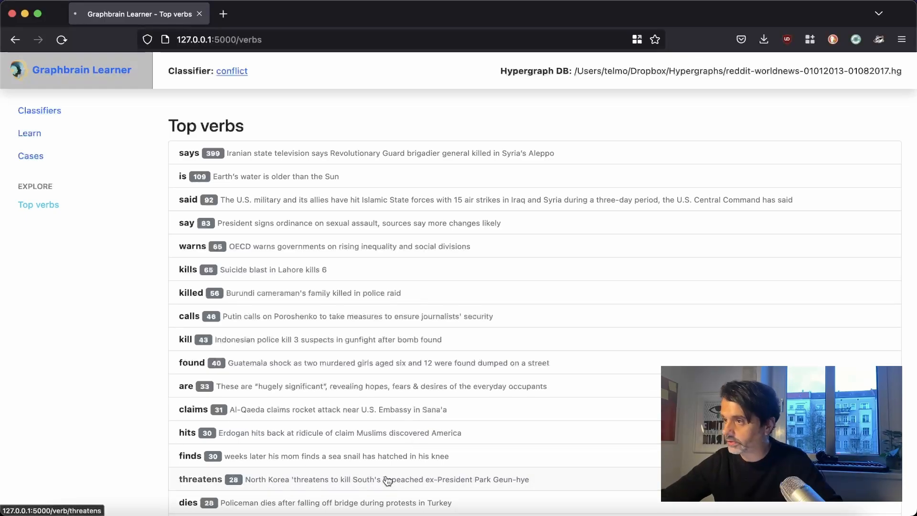
scroll(425, 280, "down", 5)
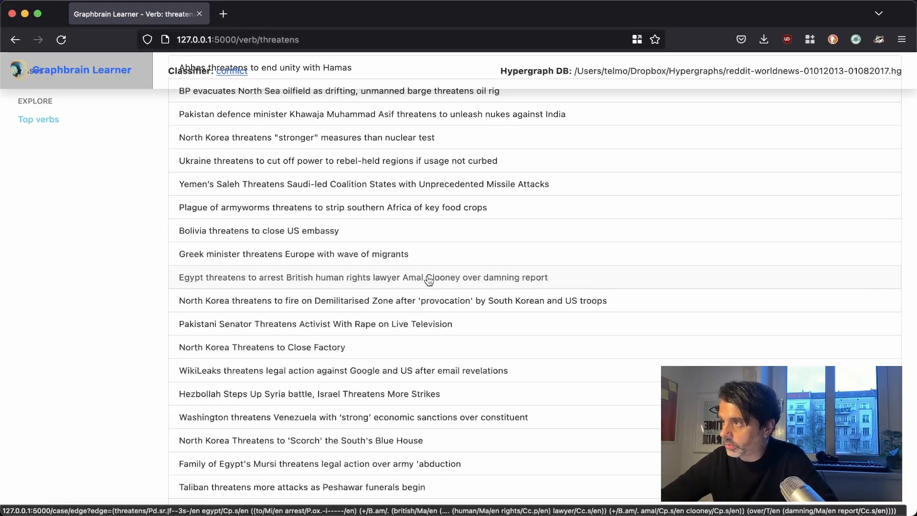
left_click(428, 278)
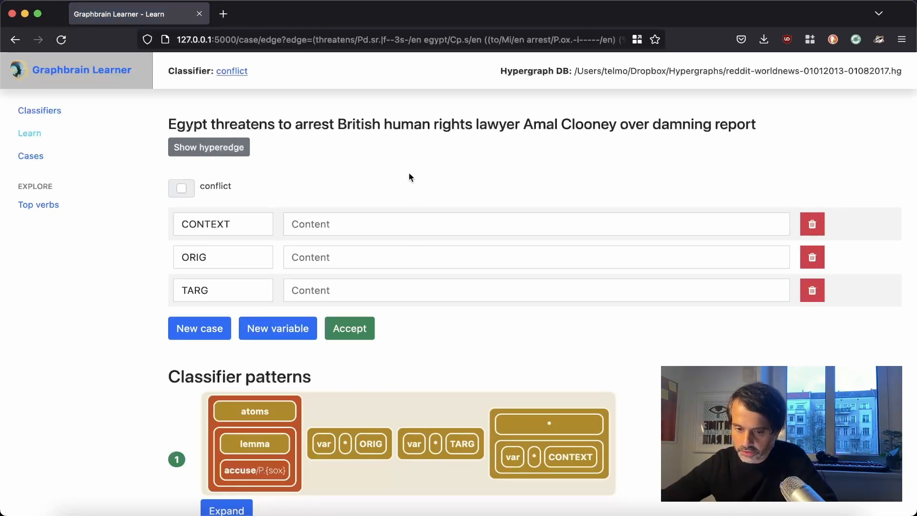
Fill ORIG with "Egypt" and TARG with "British human rights lawyer Amal Clooney", both copied from the sentence
double_click(178, 125)
key("super+c")
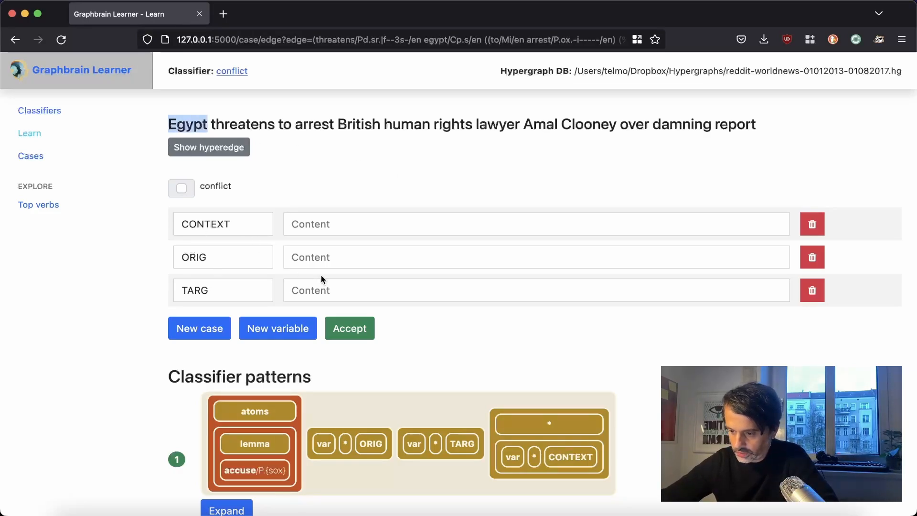
left_click(333, 257)
key("super+v")
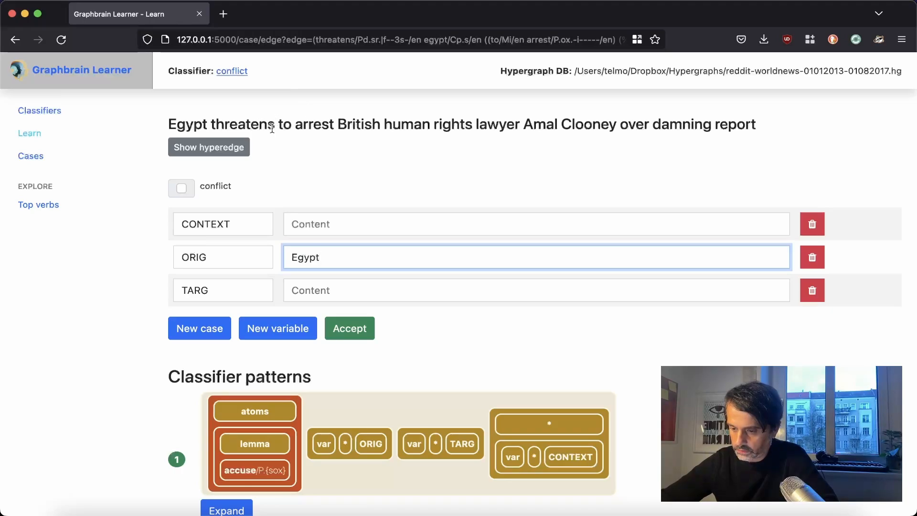
left_click_drag(337, 124, 617, 125)
key("super+c")
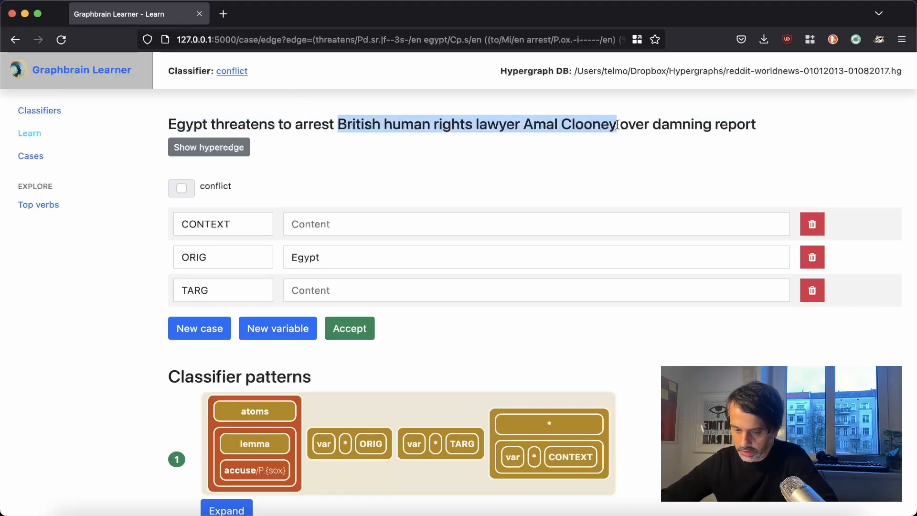
left_click(409, 293)
key("super+v")
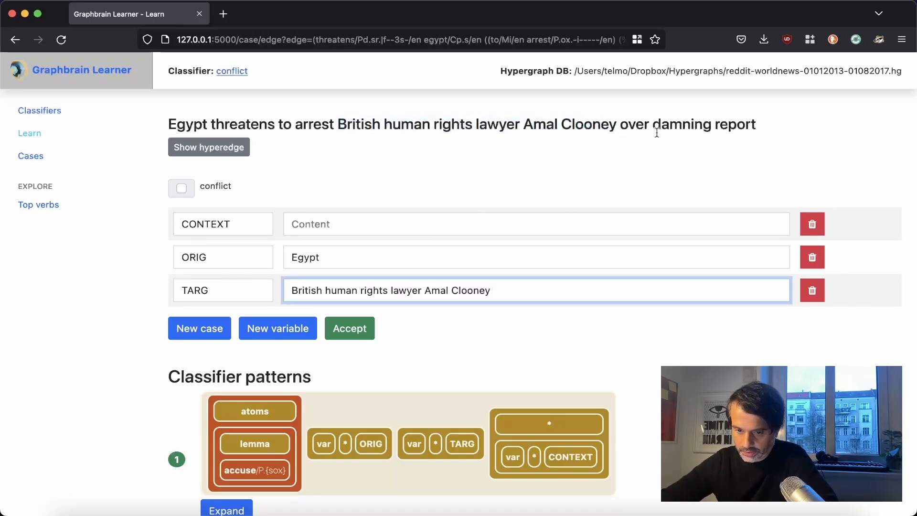
Fill CONTEXT with "damning report" copied from the sentence, mark it as conflict, accept the case, and check the learned patterns
left_click_drag(654, 125, 759, 130)
key("super+c")
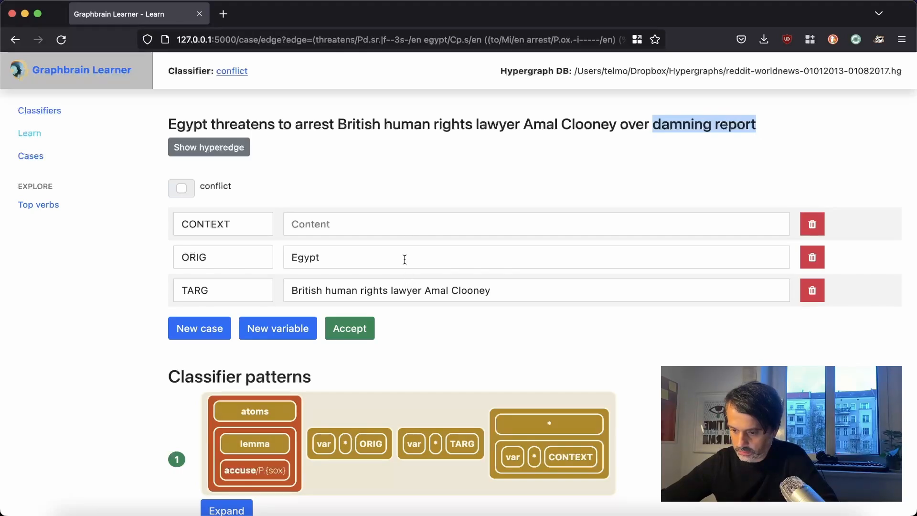
left_click(356, 229)
key("super+v")
left_click(181, 194)
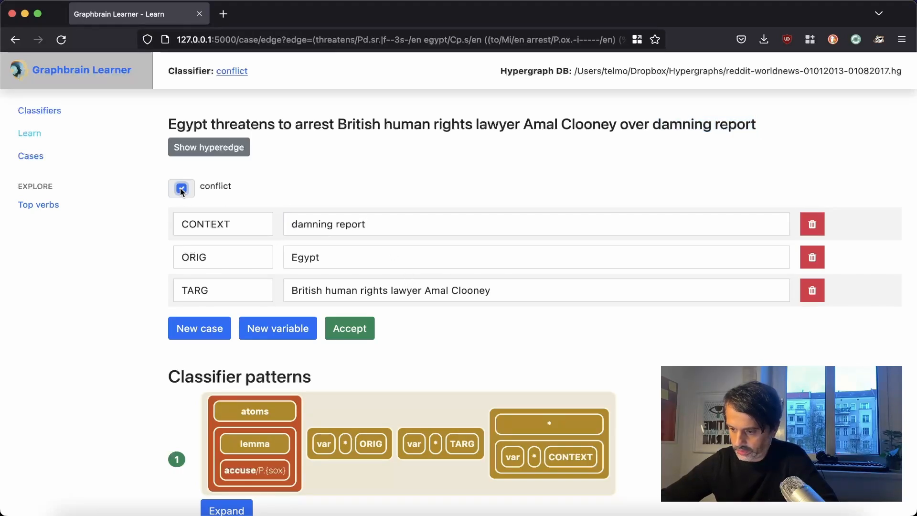
left_click(343, 330)
scroll(742, 344, "down", 5)
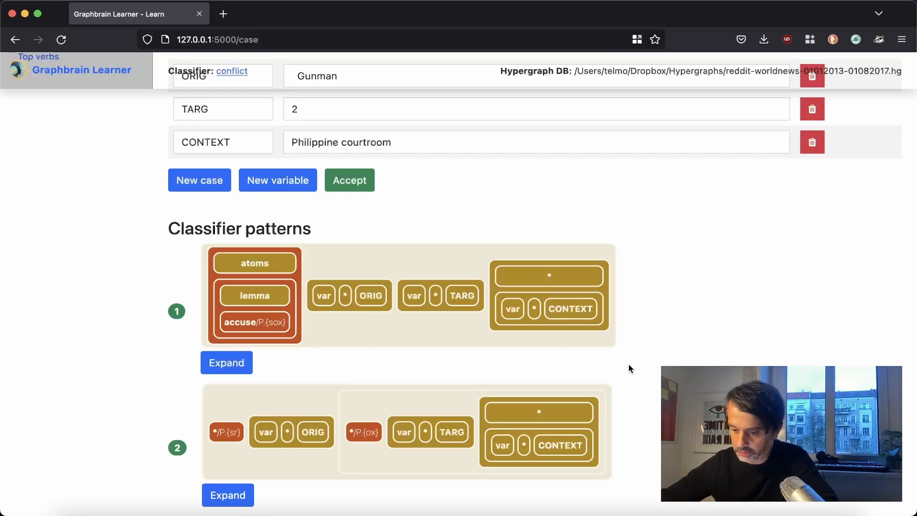
scroll(397, 418, "up", 4)
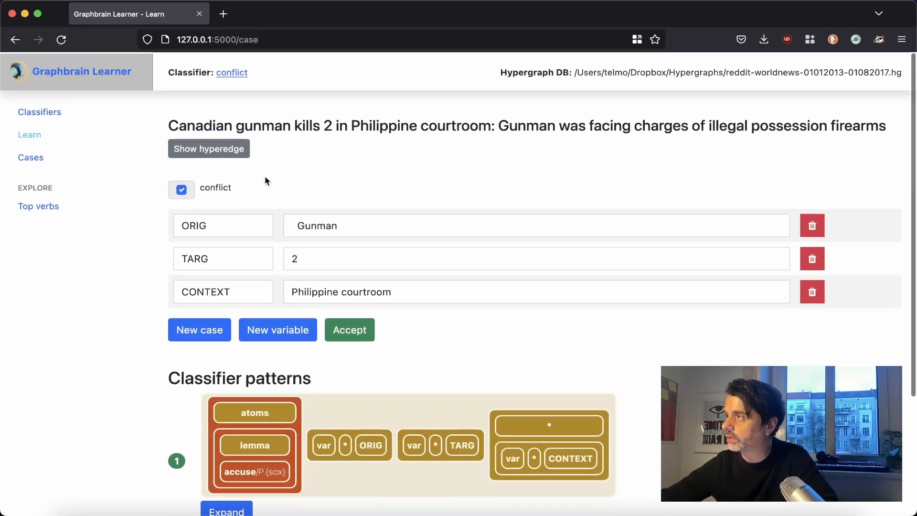
From the conflict classifier's sample matches, open the Canadian greenhouse gas emissions sentence, unmark it as conflict, and accept the case
left_click(234, 73)
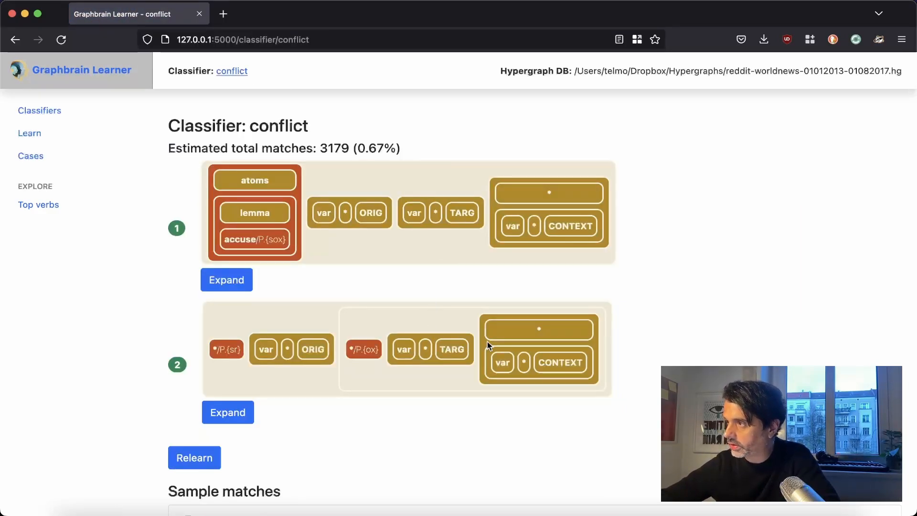
scroll(487, 342, "down", 5)
scroll(487, 342, "down", 2)
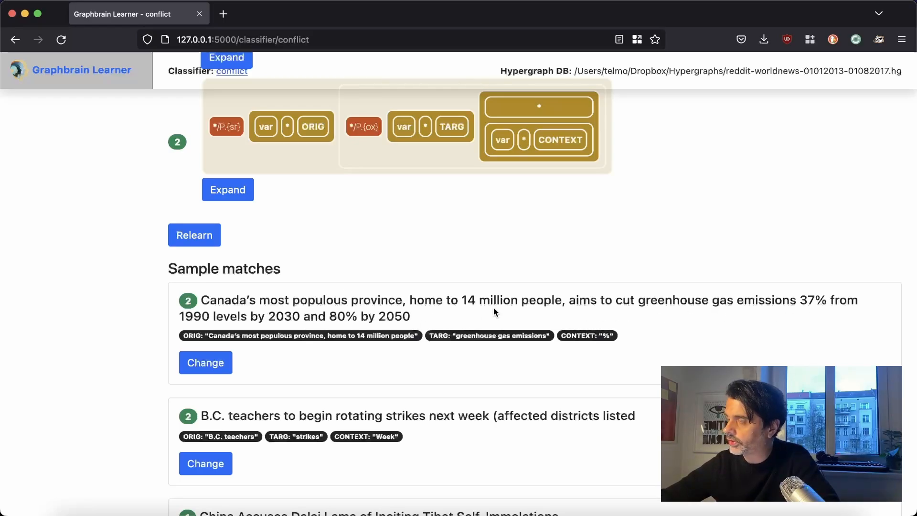
left_click(190, 363)
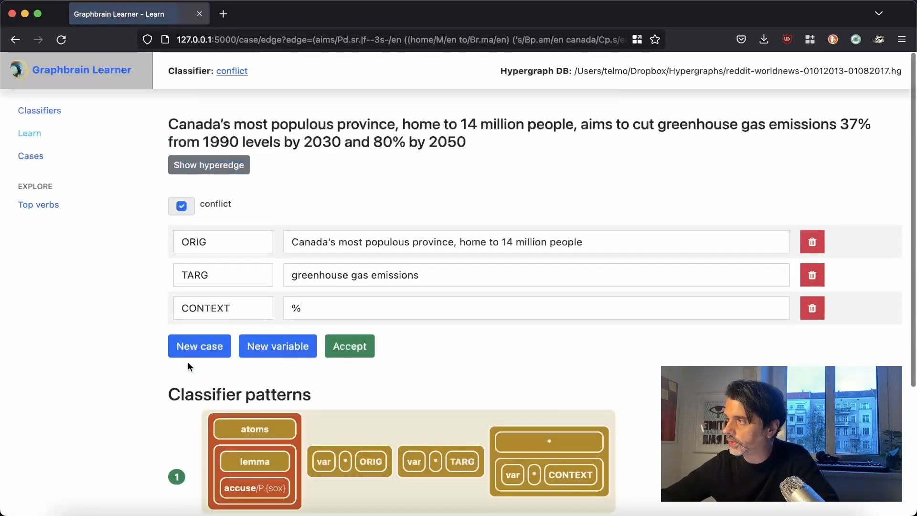
left_click(179, 206)
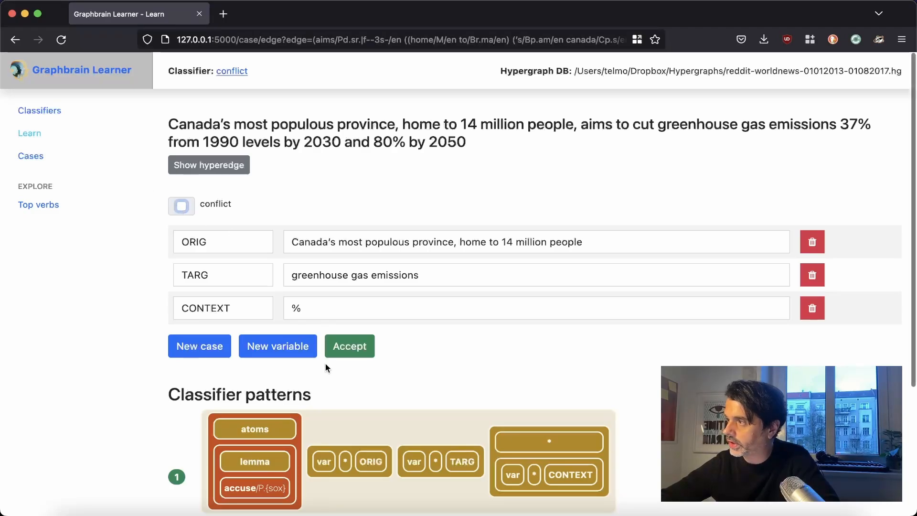
left_click(352, 352)
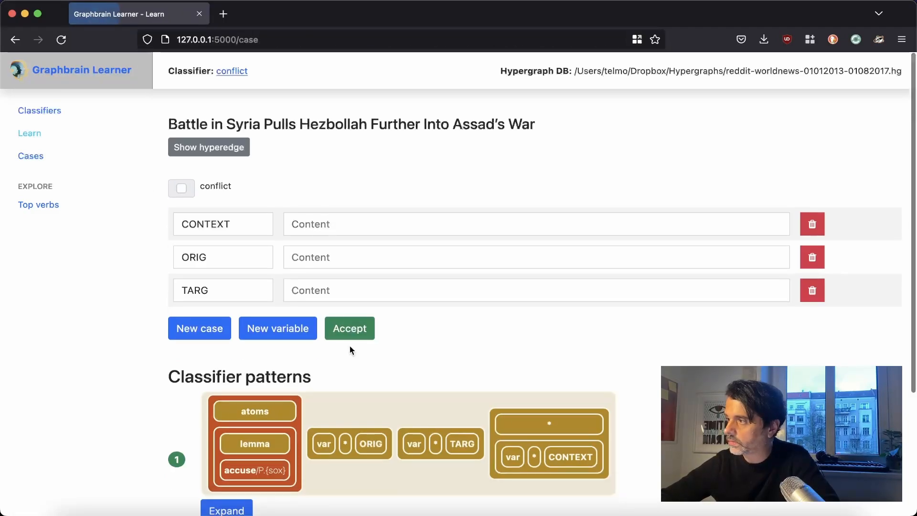
Check the updated conflict patterns, and read through the classifier's sample matches for the "accuse" and "threaten" patterns
scroll(356, 345, "down", 3)
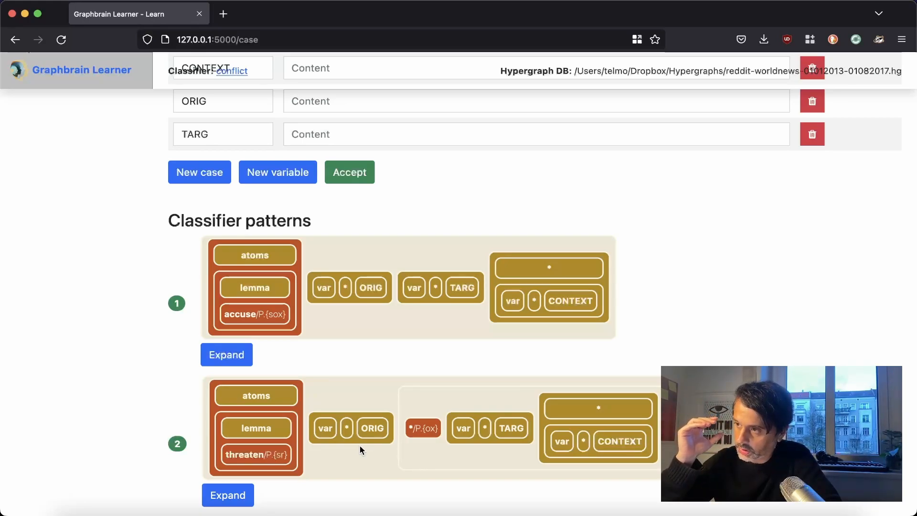
scroll(359, 445, "up", 5)
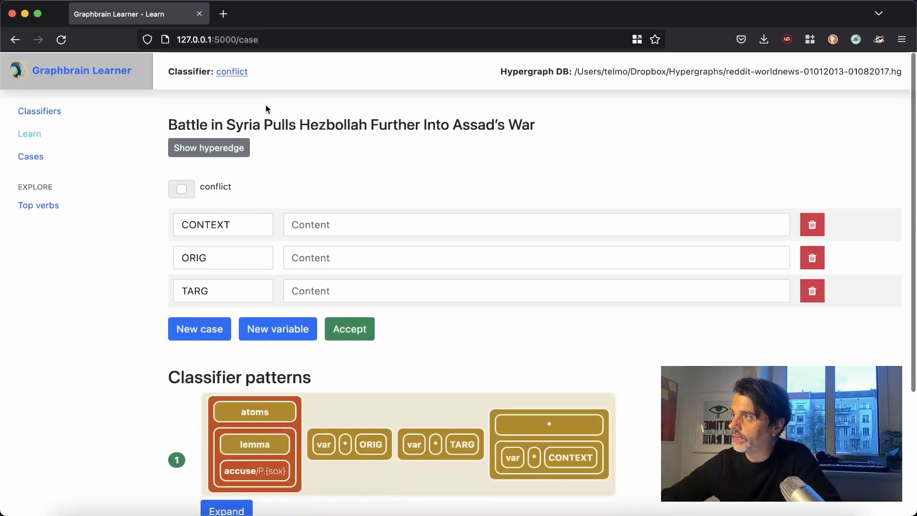
left_click(241, 76)
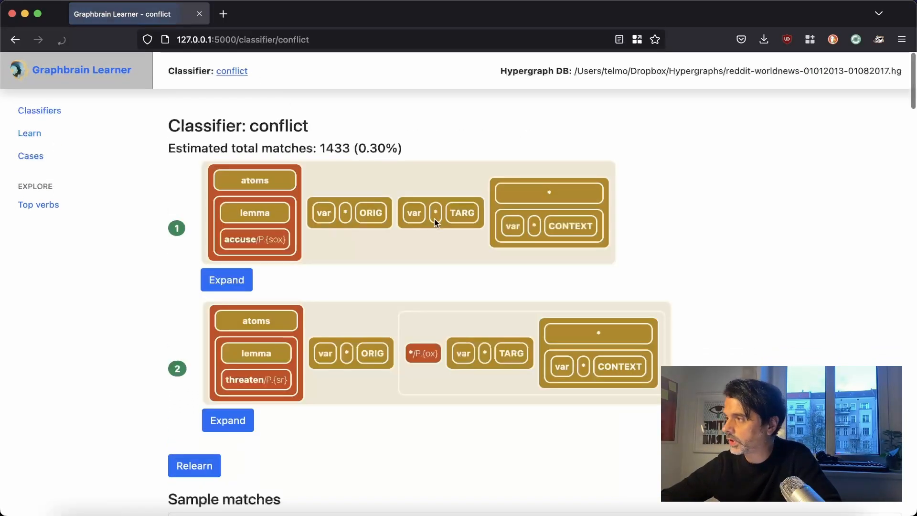
scroll(434, 218, "down", 3)
scroll(434, 219, "down", 5)
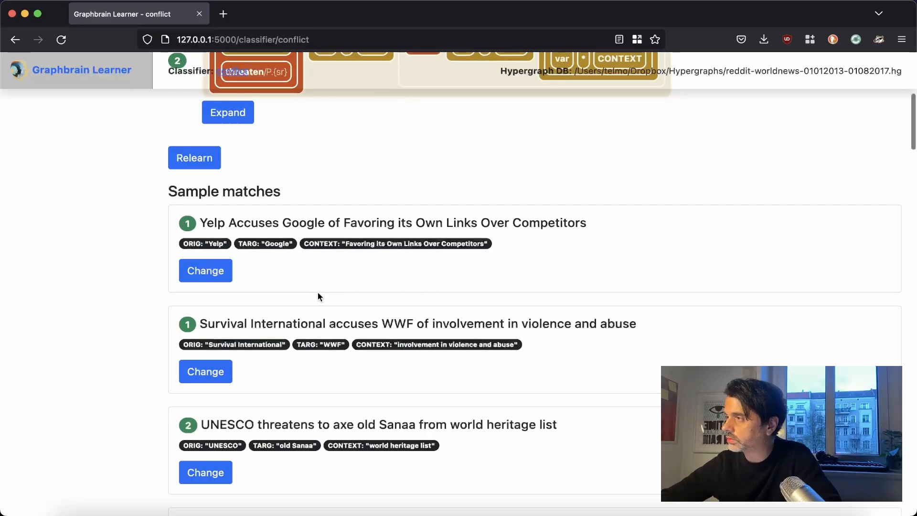
scroll(600, 254, "down", 3)
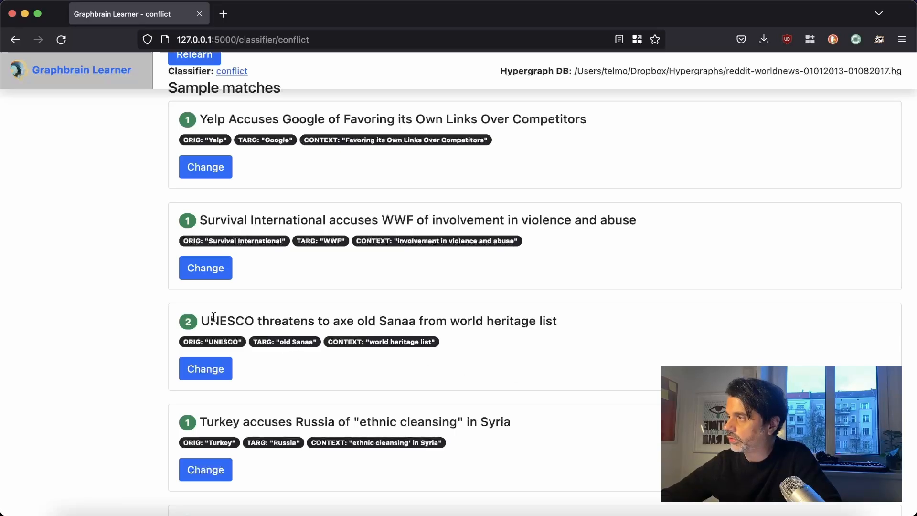
left_click_drag(358, 320, 418, 319)
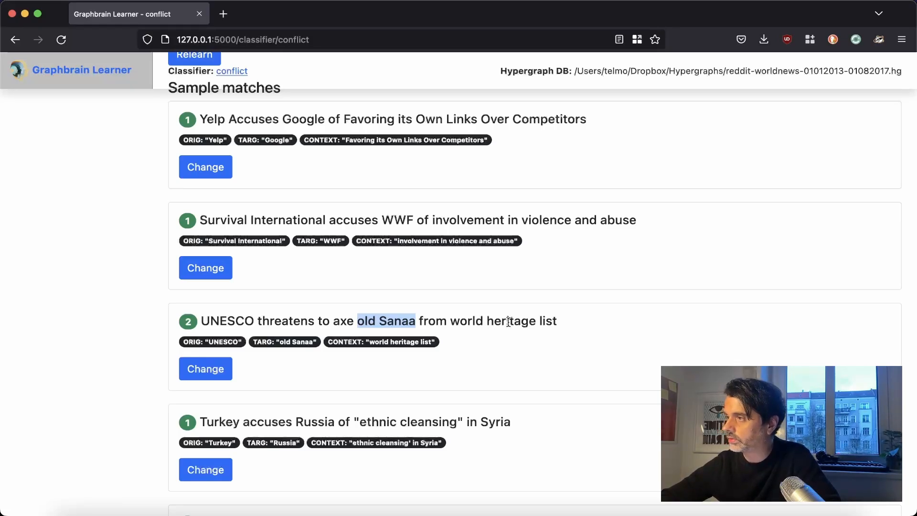
scroll(508, 321, "down", 5)
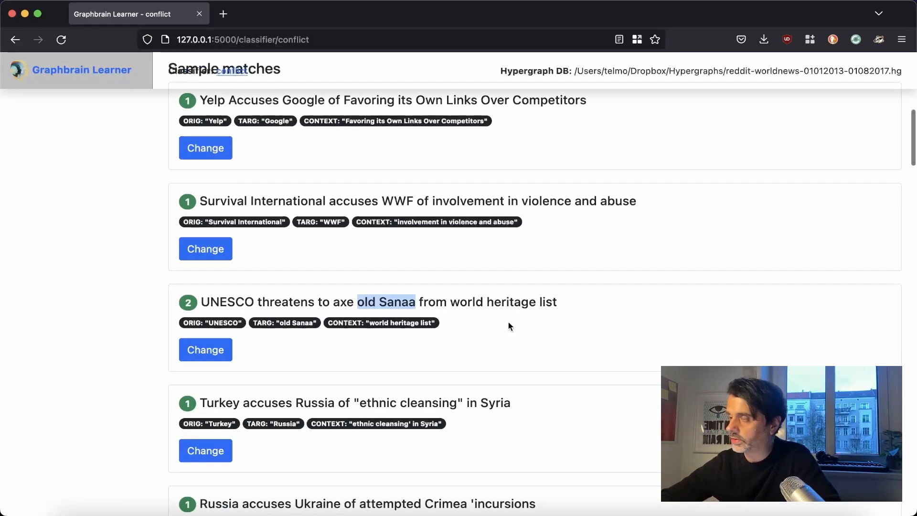
scroll(509, 323, "down", 5)
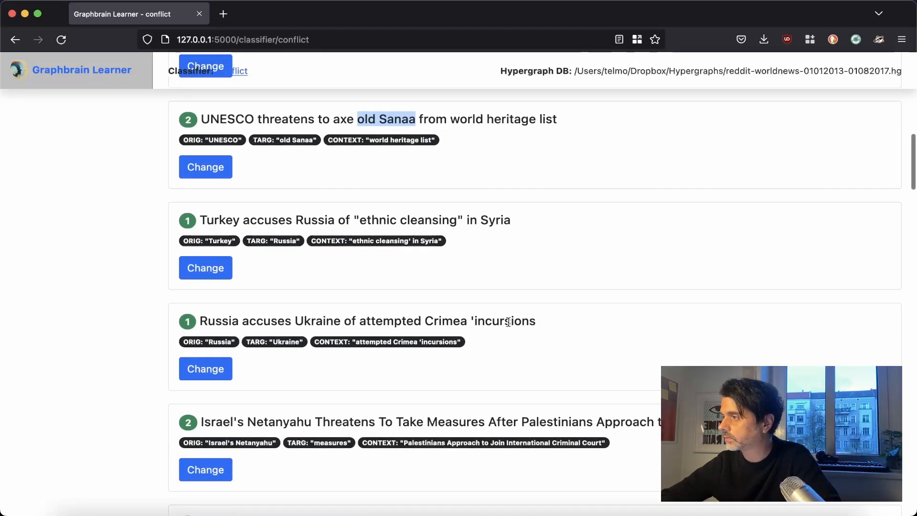
scroll(509, 324, "down", 10)
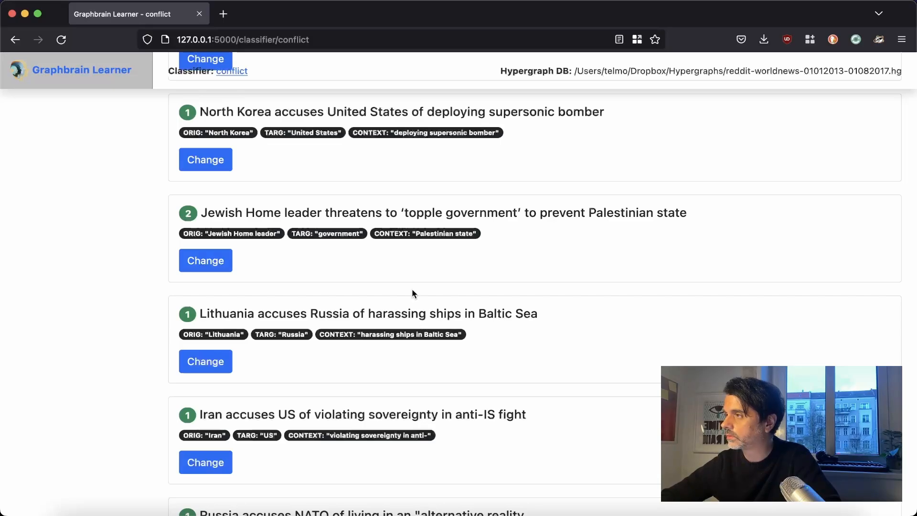
scroll(400, 281, "down", 1)
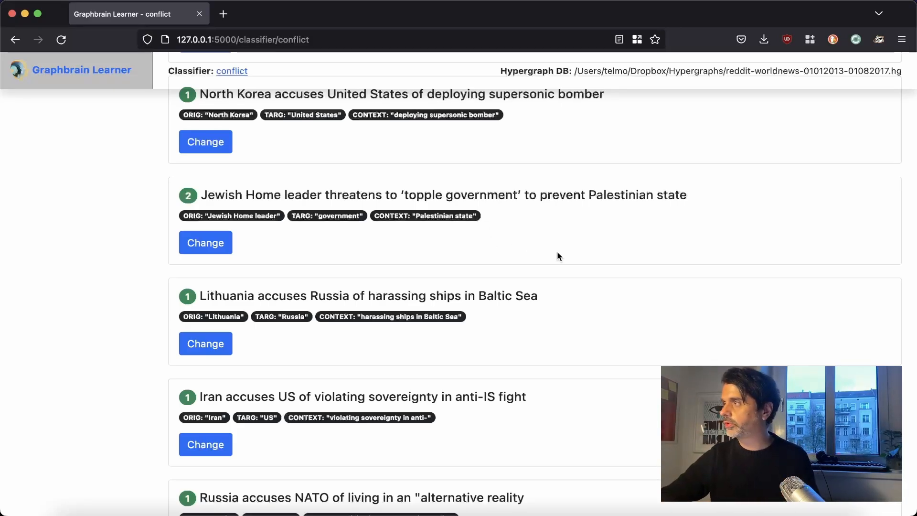
Reload the conflict classifier's overview for a fresh match estimate, and return to the list of existing classifiers
left_click(232, 71)
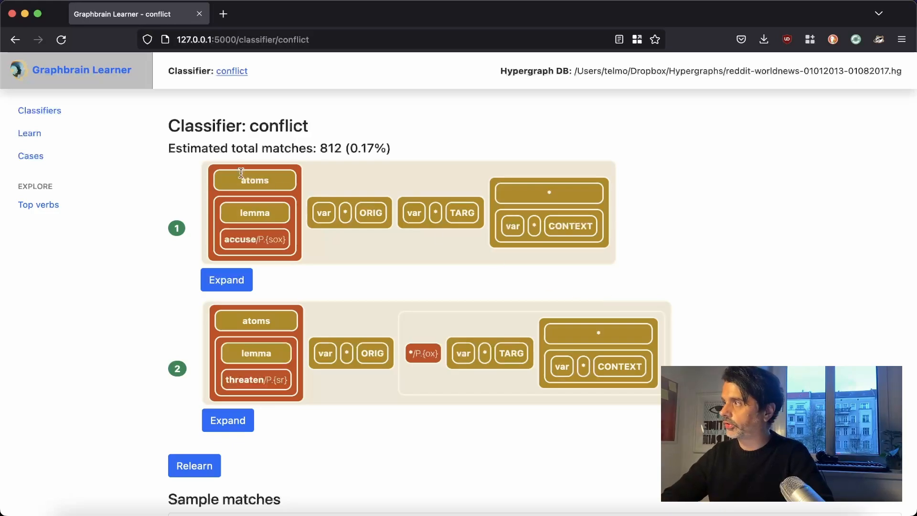
left_click(39, 110)
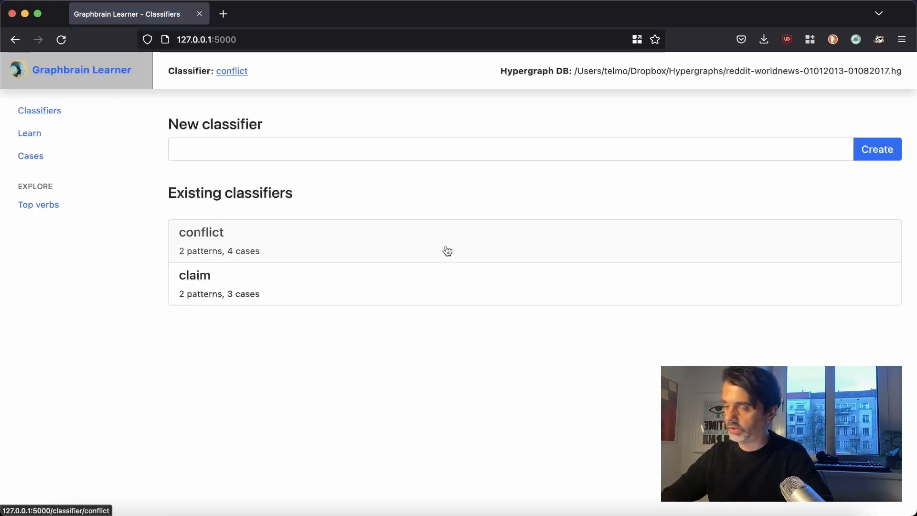